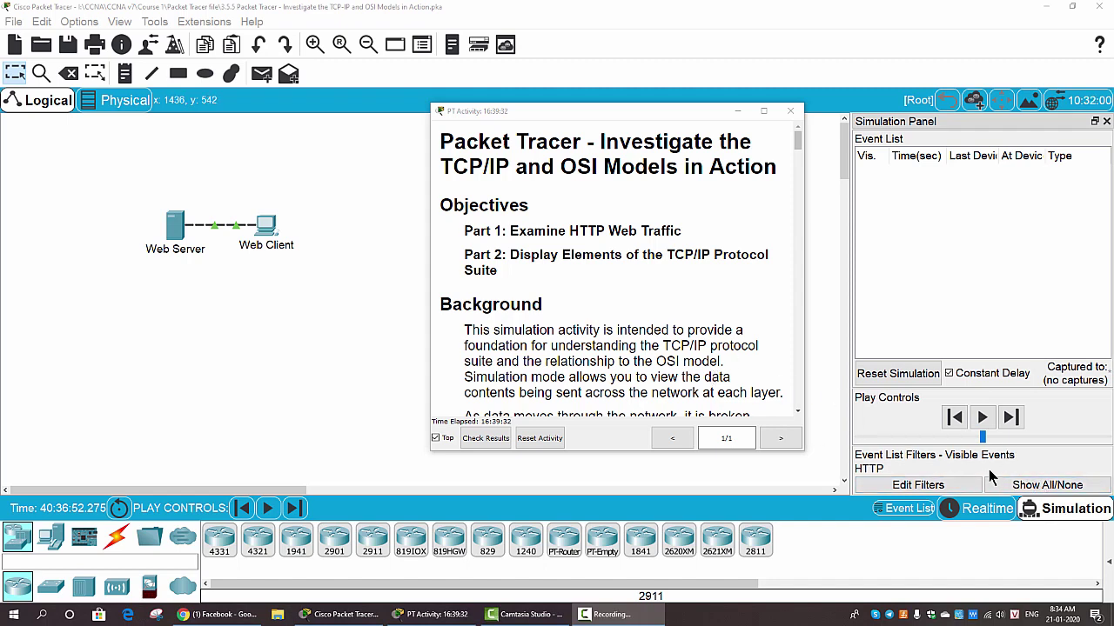
Read the activity's objectives and background instructions, and locate the Web Server and Web Client in the topology
{"action": "scroll", "coordinate": [785, 405], "scroll_direction": "down", "scroll_amount": 1}
{"action": "scroll", "coordinate": [786, 405], "scroll_direction": "down", "scroll_amount": 1}
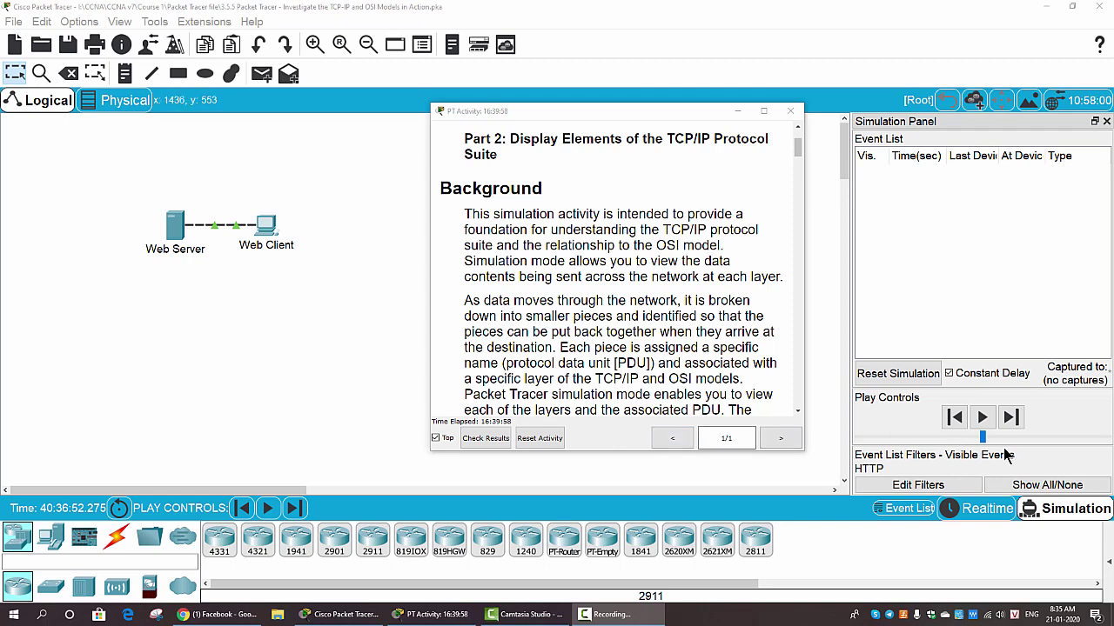
{"action": "scroll", "coordinate": [1009, 452], "scroll_direction": "down", "scroll_amount": 3}
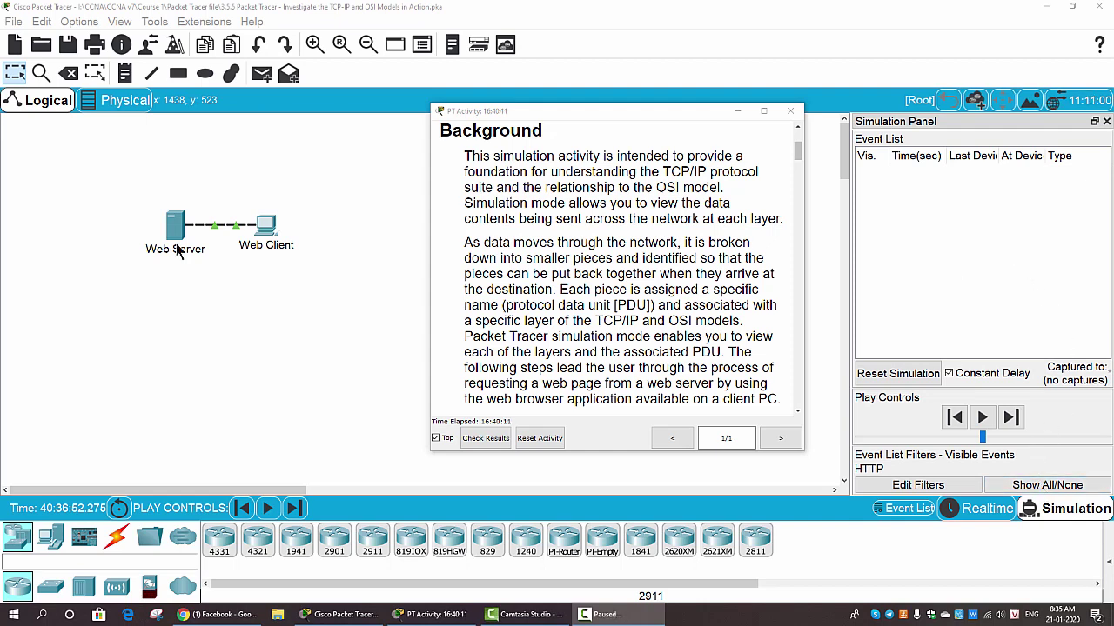
{"action": "scroll", "coordinate": [996, 251], "scroll_direction": "down", "scroll_amount": 1}
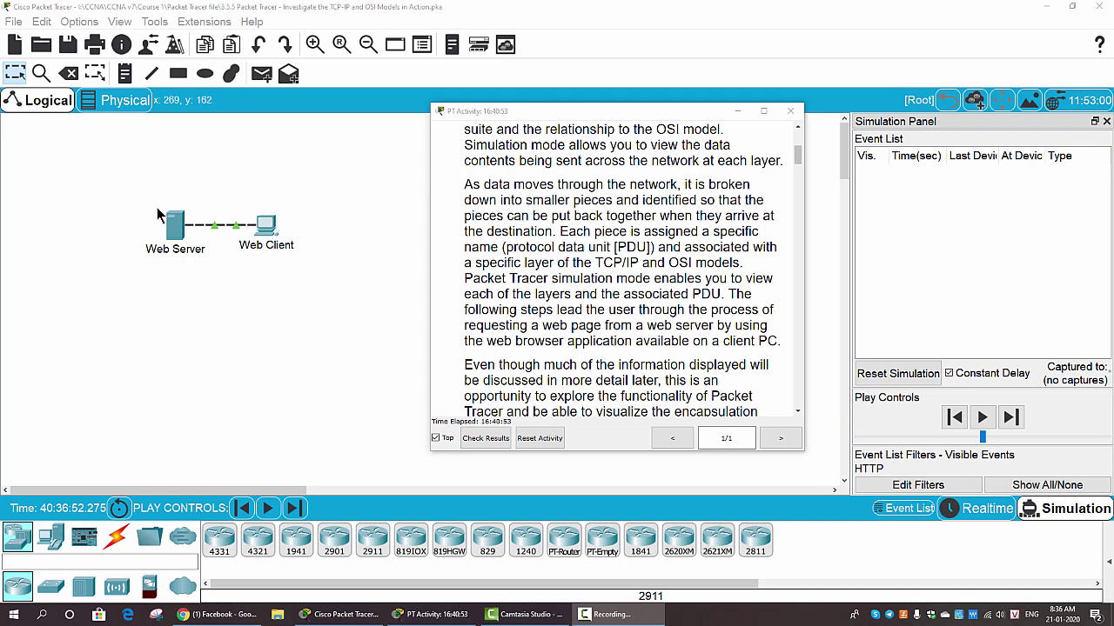
{"action": "left_click", "coordinate": [180, 296]}
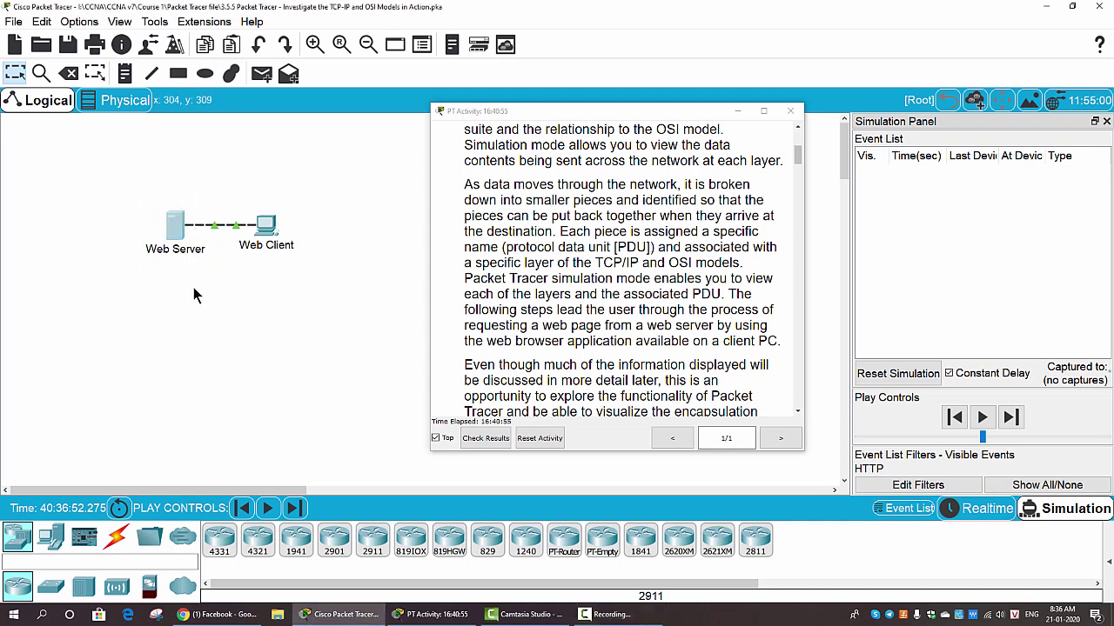
{"action": "left_click_drag", "start_coordinate": [238, 198], "coordinate": [300, 286]}
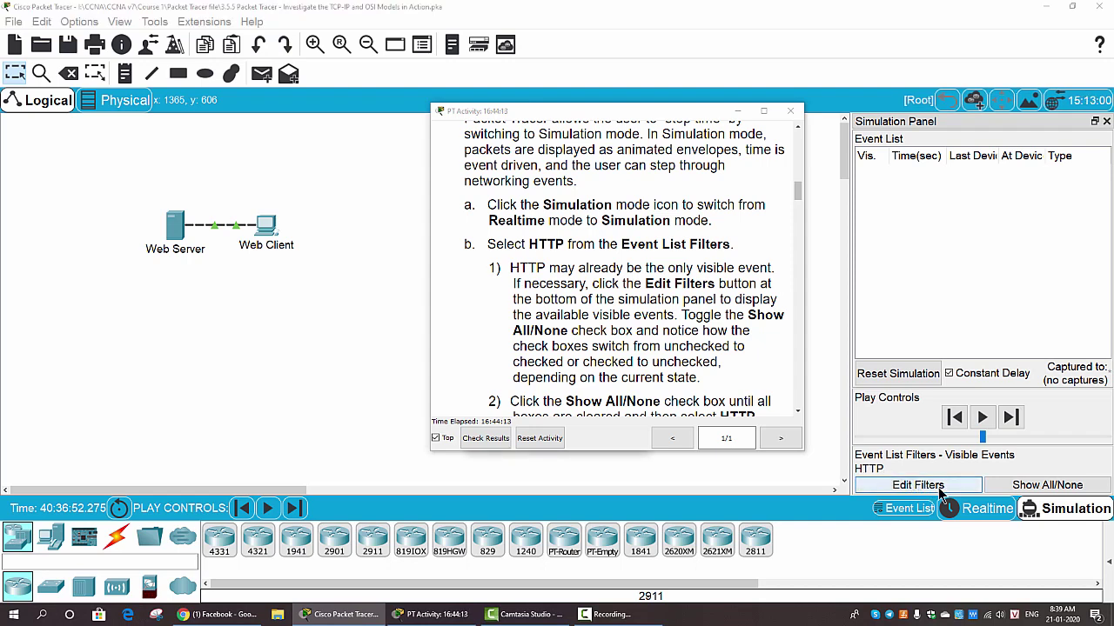
Clear all visible event types, minimise the activity instructions and review the IPv4, IPv6 and Misc protocol filters
{"action": "left_click", "coordinate": [1048, 489]}
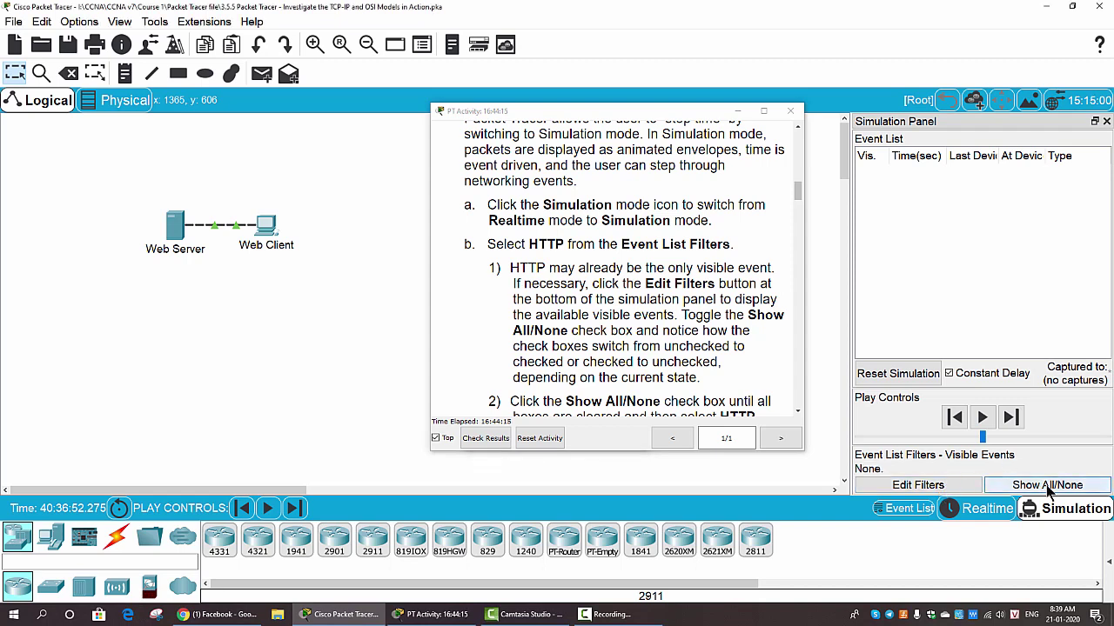
{"action": "left_click", "coordinate": [738, 111]}
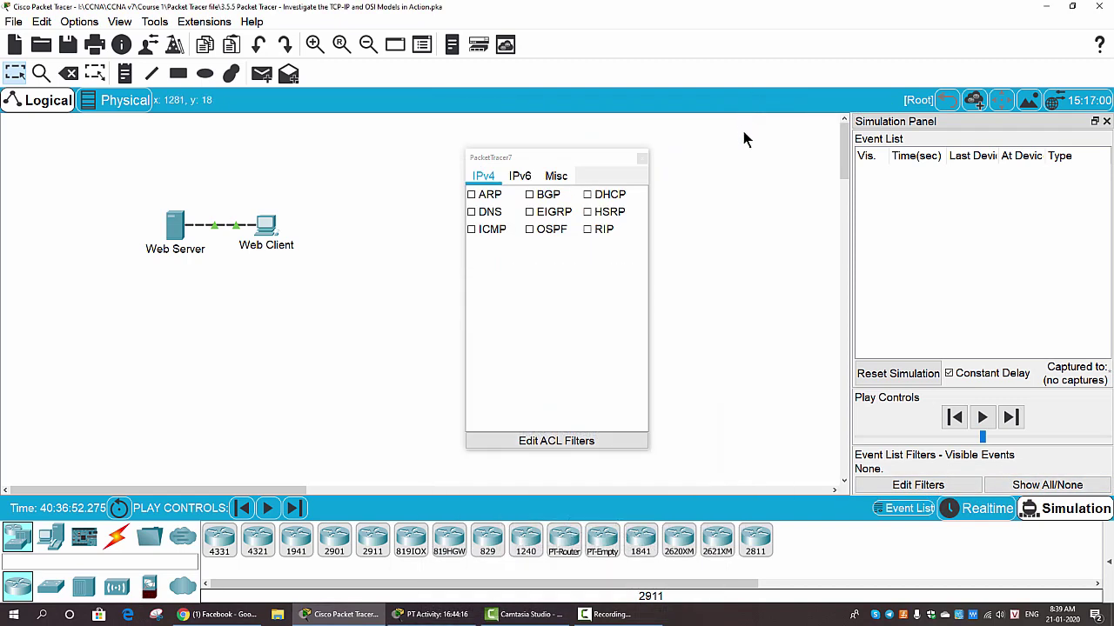
{"action": "left_click_drag", "start_coordinate": [548, 159], "coordinate": [600, 123]}
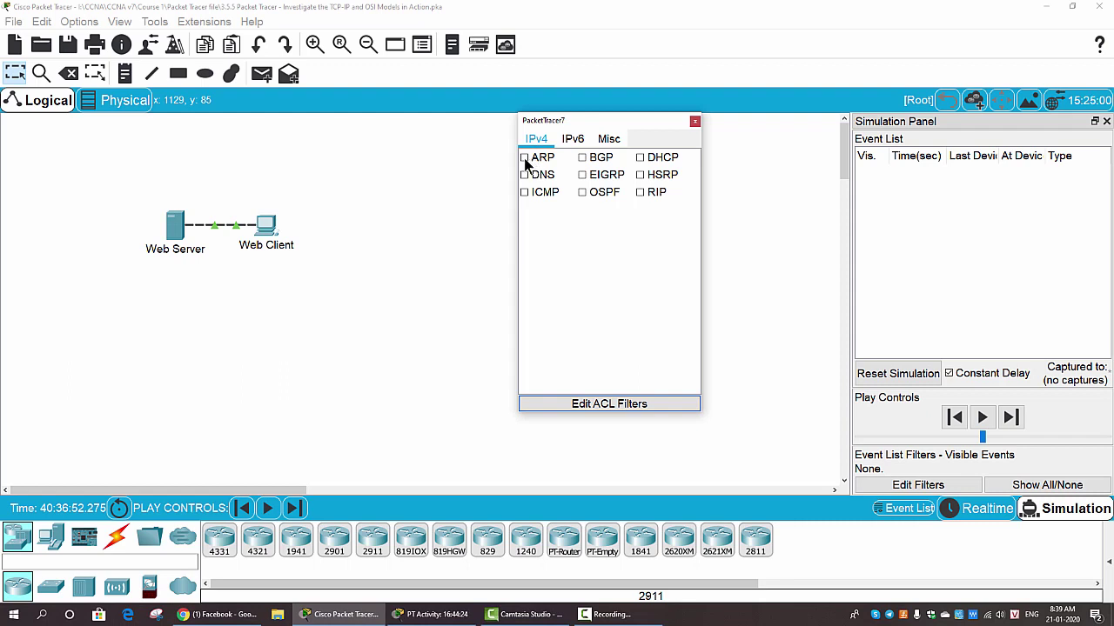
{"action": "left_click", "coordinate": [572, 143]}
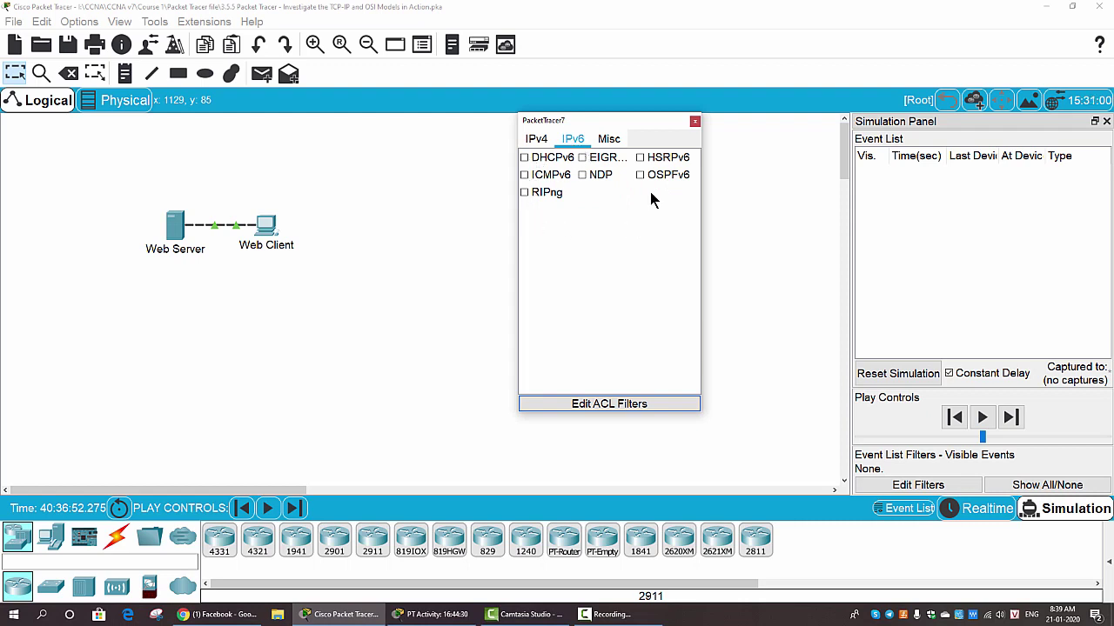
{"action": "left_click", "coordinate": [609, 139]}
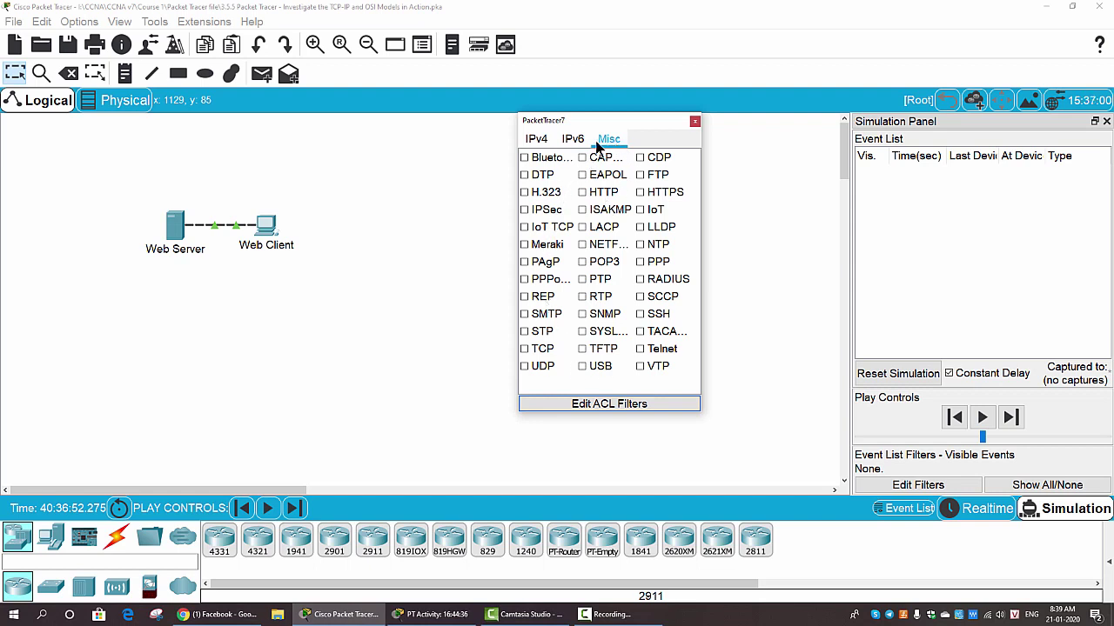
{"action": "left_click", "coordinate": [539, 140]}
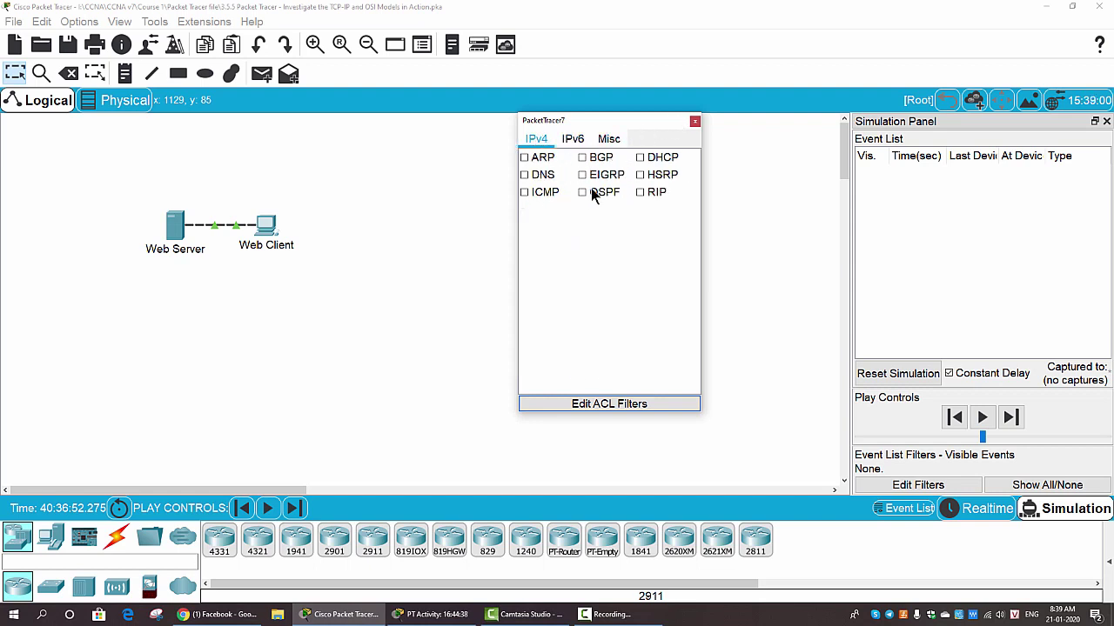
Enable the HTTP and HTTPS event filters, and remove HTTPS again so that only HTTP events are visible
{"action": "left_click", "coordinate": [609, 139]}
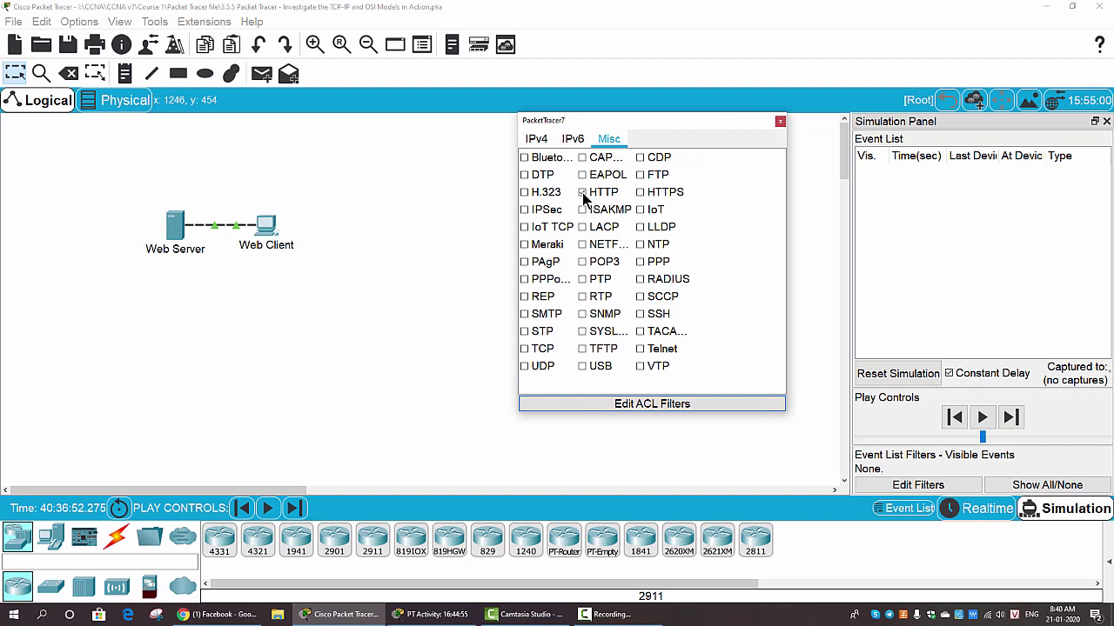
{"action": "left_click", "coordinate": [641, 193]}
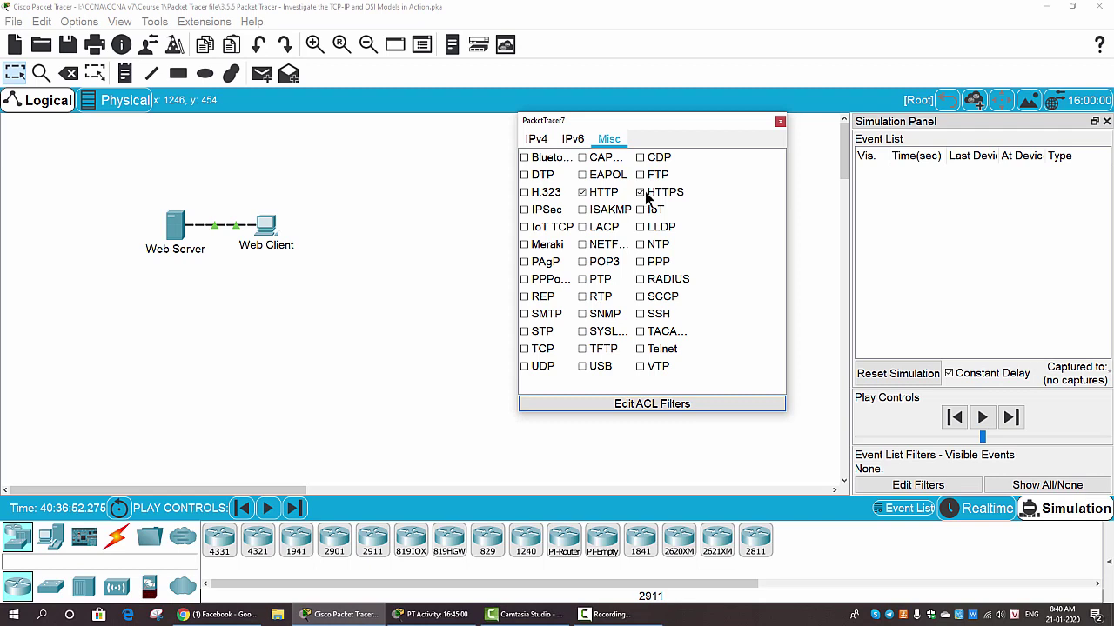
{"action": "left_click", "coordinate": [780, 122]}
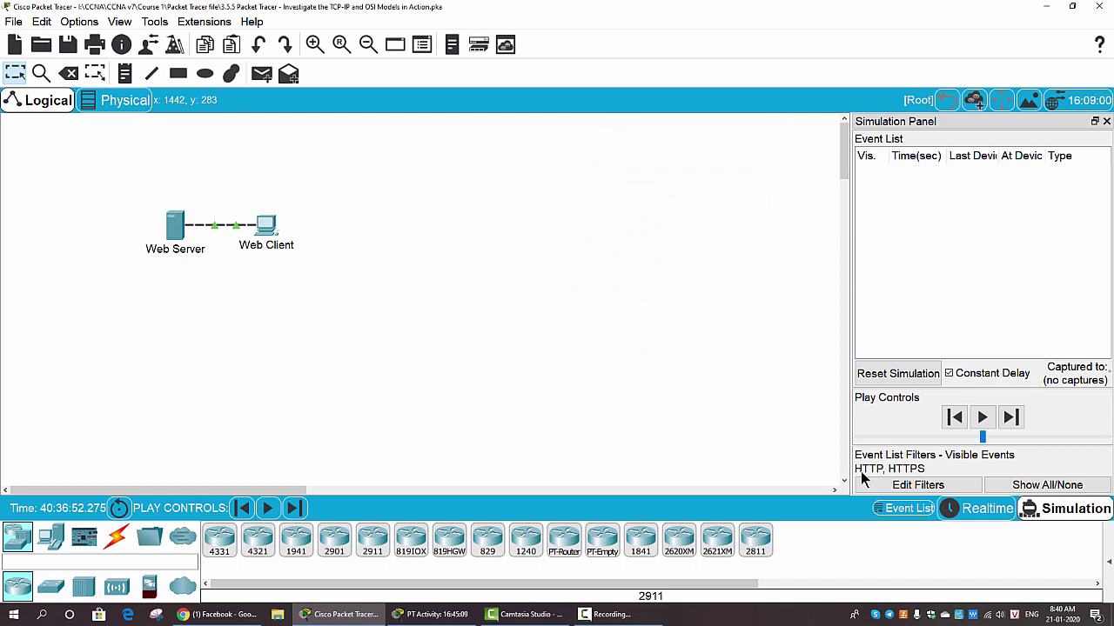
{"action": "left_click", "coordinate": [910, 487]}
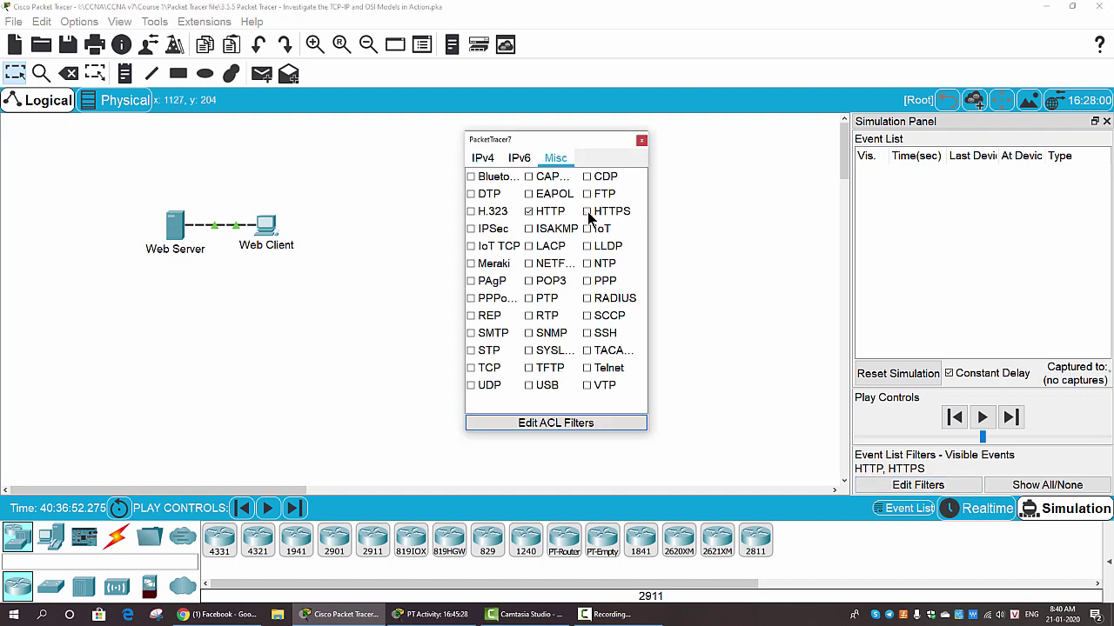
{"action": "left_click", "coordinate": [642, 141]}
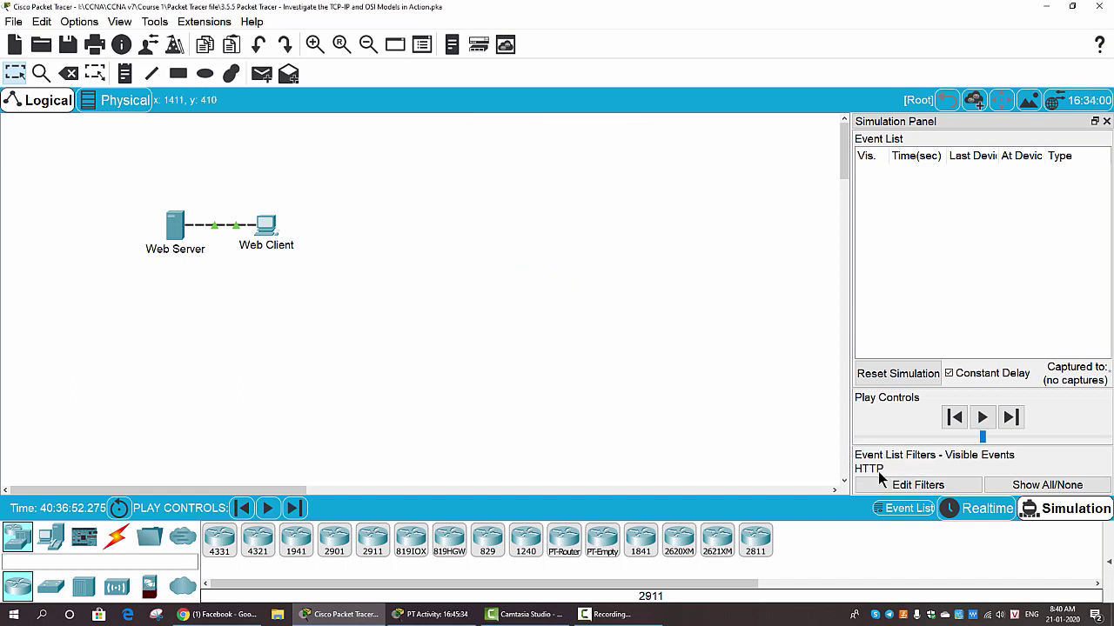
Toggle the event list filters between none and all event types
{"action": "left_click", "coordinate": [1048, 485]}
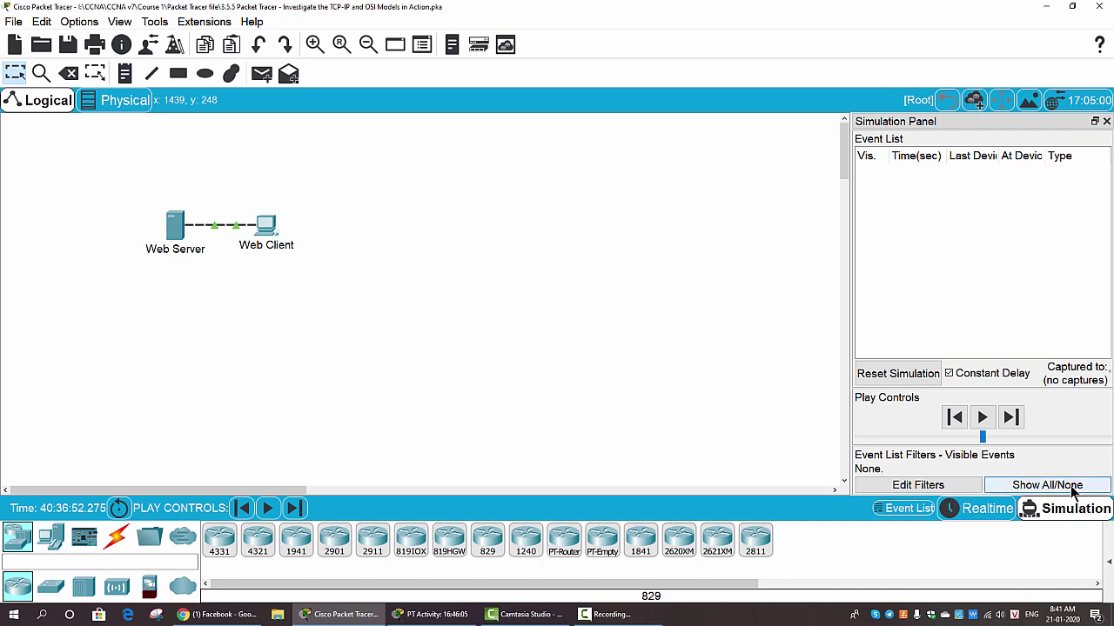
{"action": "left_click", "coordinate": [1060, 486]}
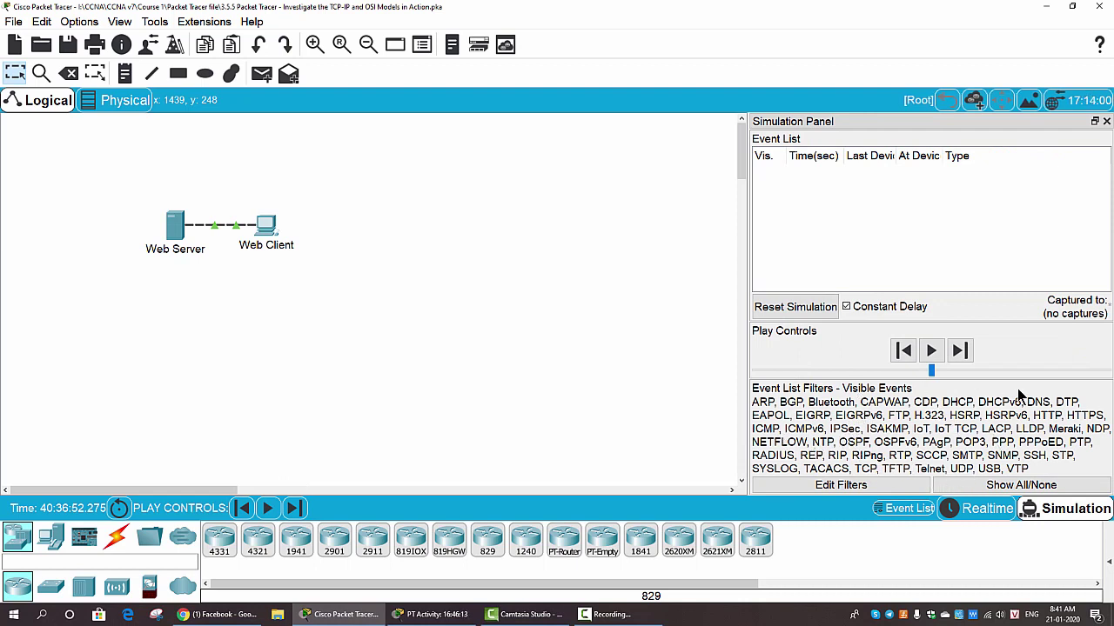
{"action": "left_click", "coordinate": [1044, 489]}
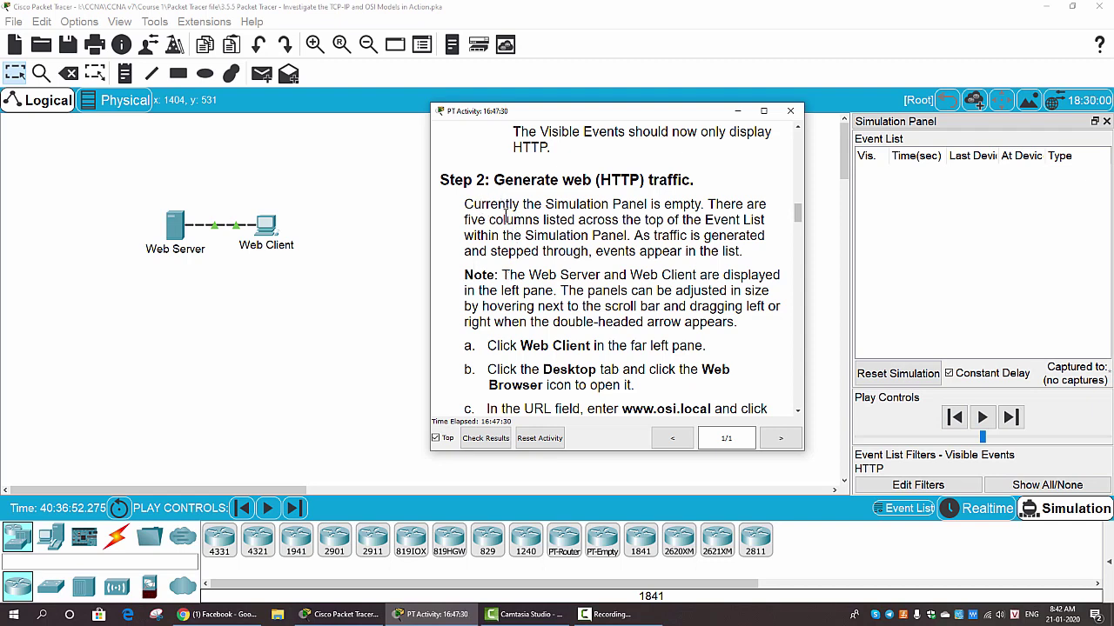
{"action": "left_click", "coordinate": [264, 225]}
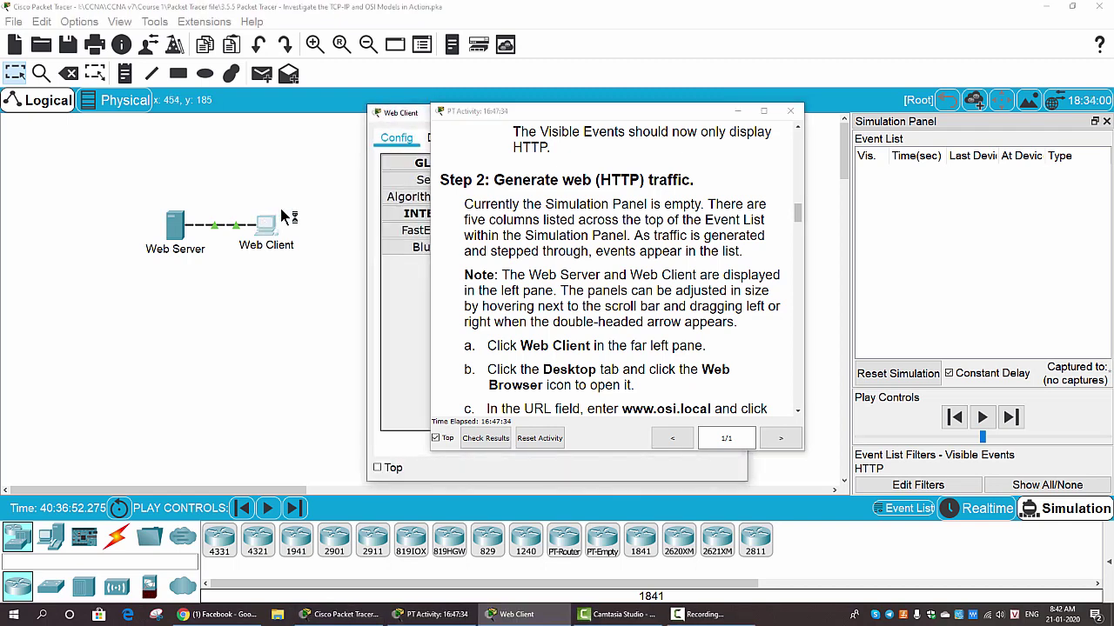
{"action": "left_click_drag", "start_coordinate": [403, 117], "coordinate": [103, 101]}
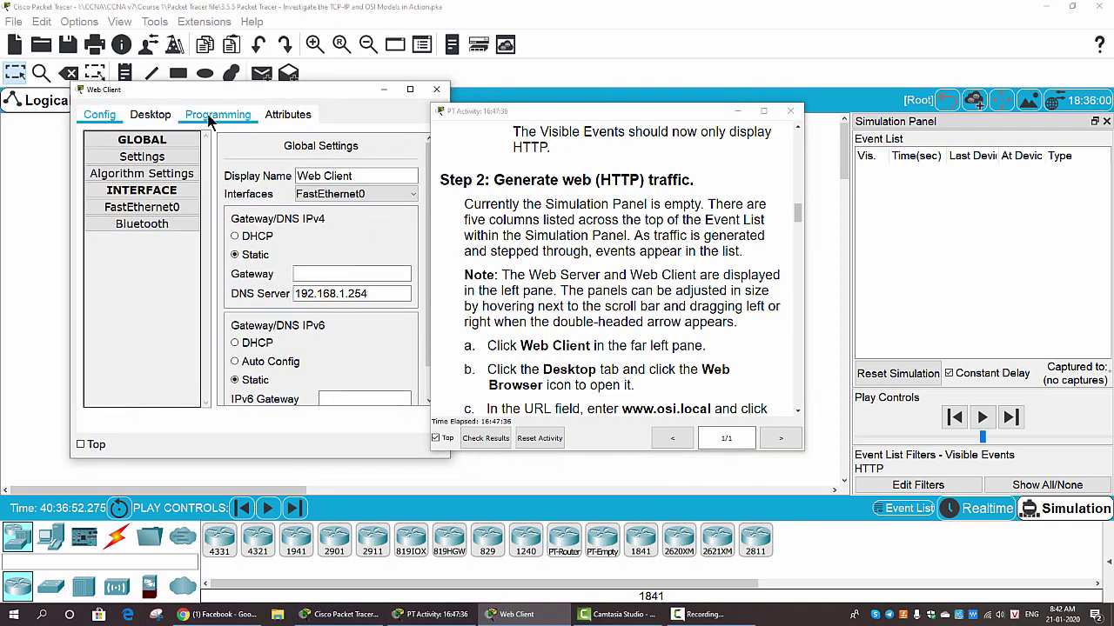
{"action": "left_click", "coordinate": [151, 114]}
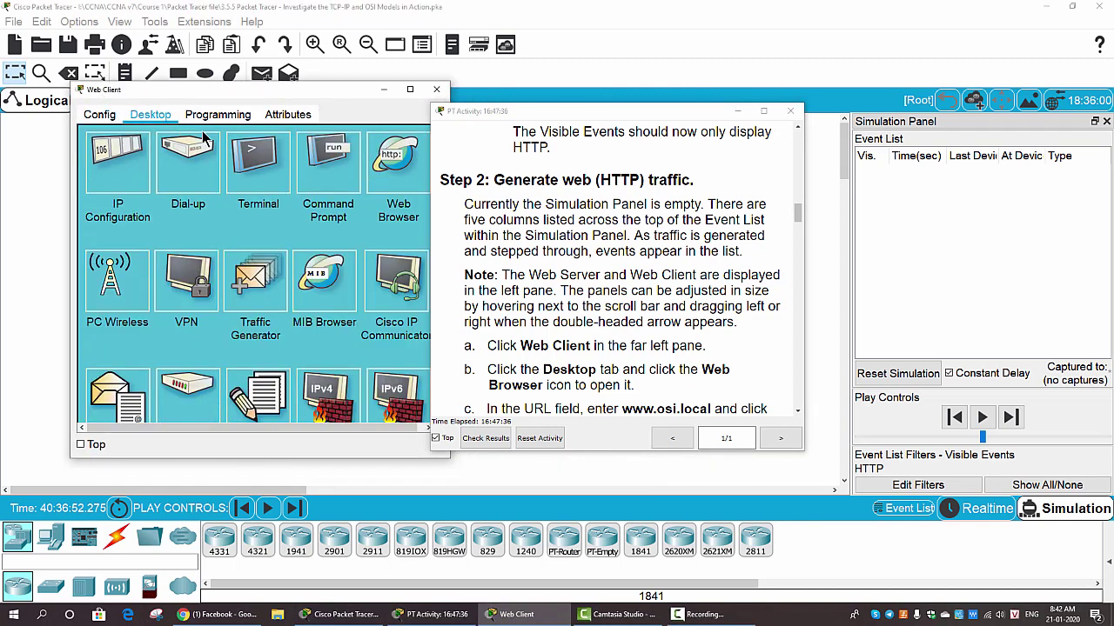
{"action": "left_click", "coordinate": [387, 206]}
{"action": "left_click", "coordinate": [194, 160]}
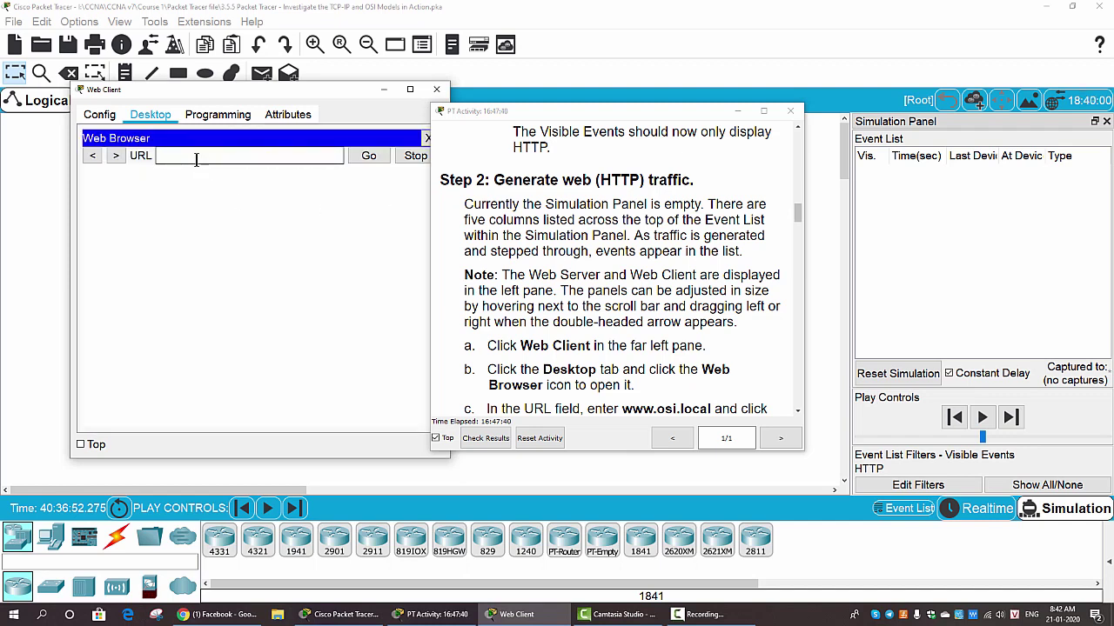
{"action": "type", "text": "www."}
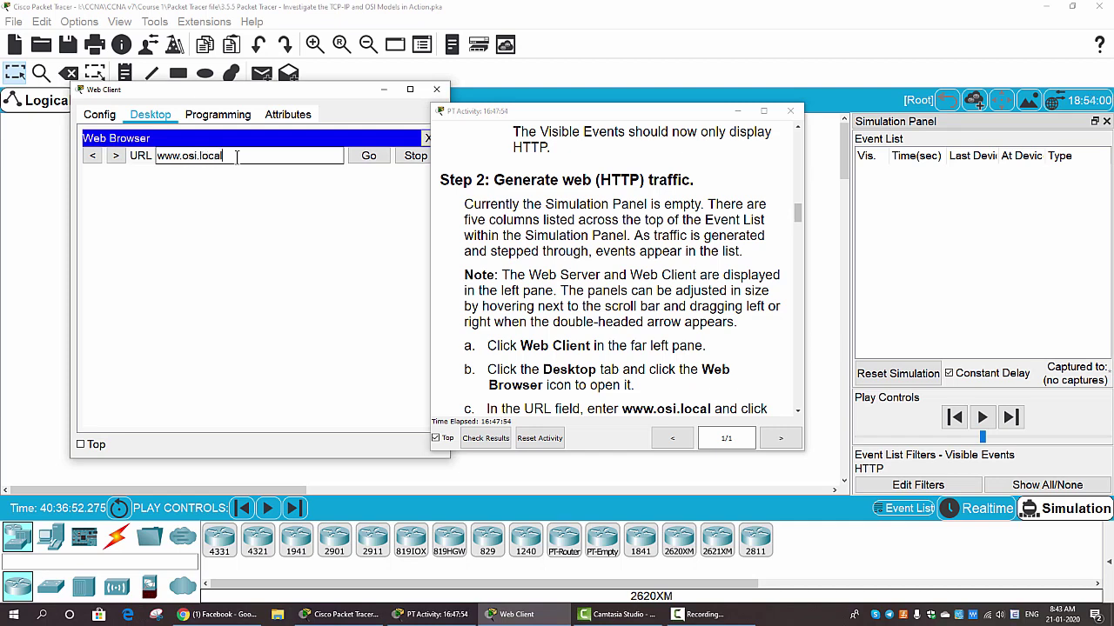
{"action": "type", "text": "osi.local"}
{"action": "key", "text": "Return"}
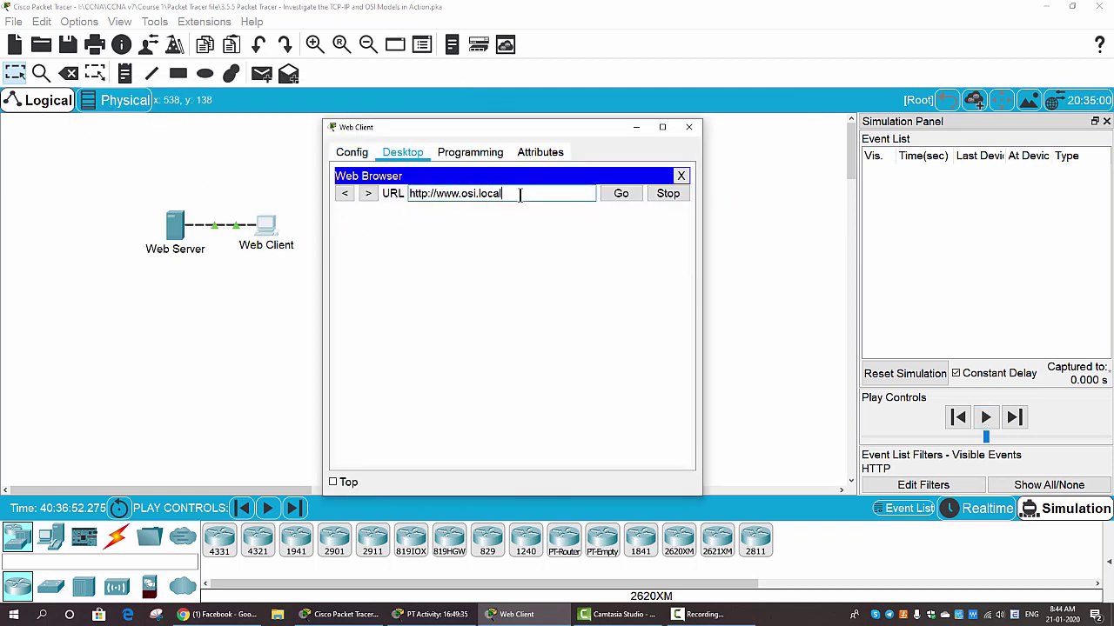
Play the simulation to capture the HTTP exchange between the Web Client and Web Server, and stop playback
{"action": "left_click", "coordinate": [988, 419]}
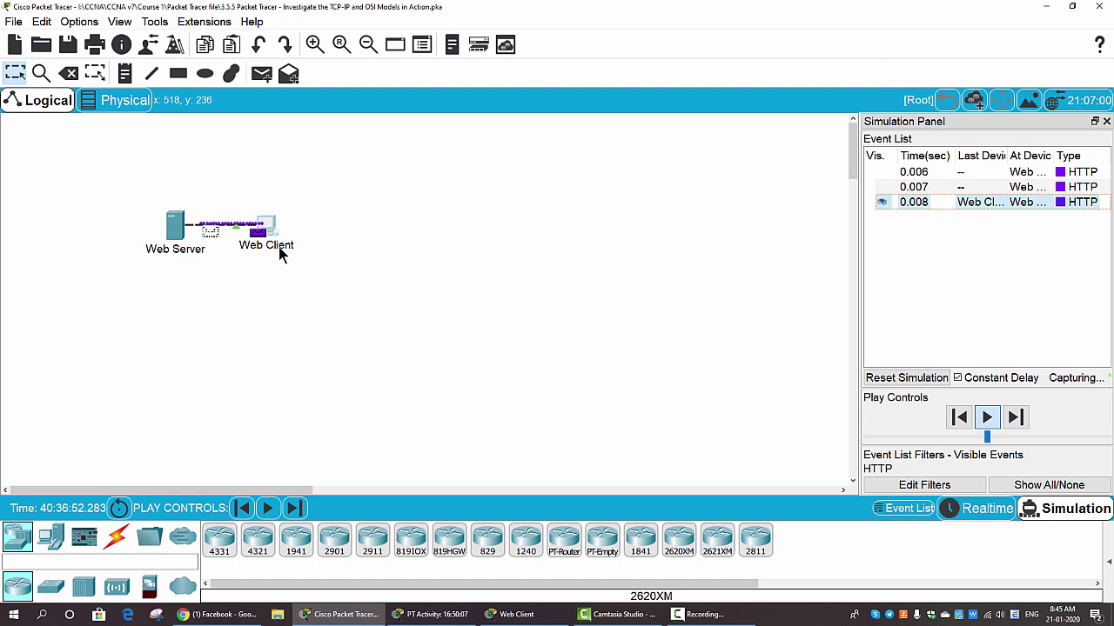
{"action": "mouse_move", "coordinate": [269, 253]}
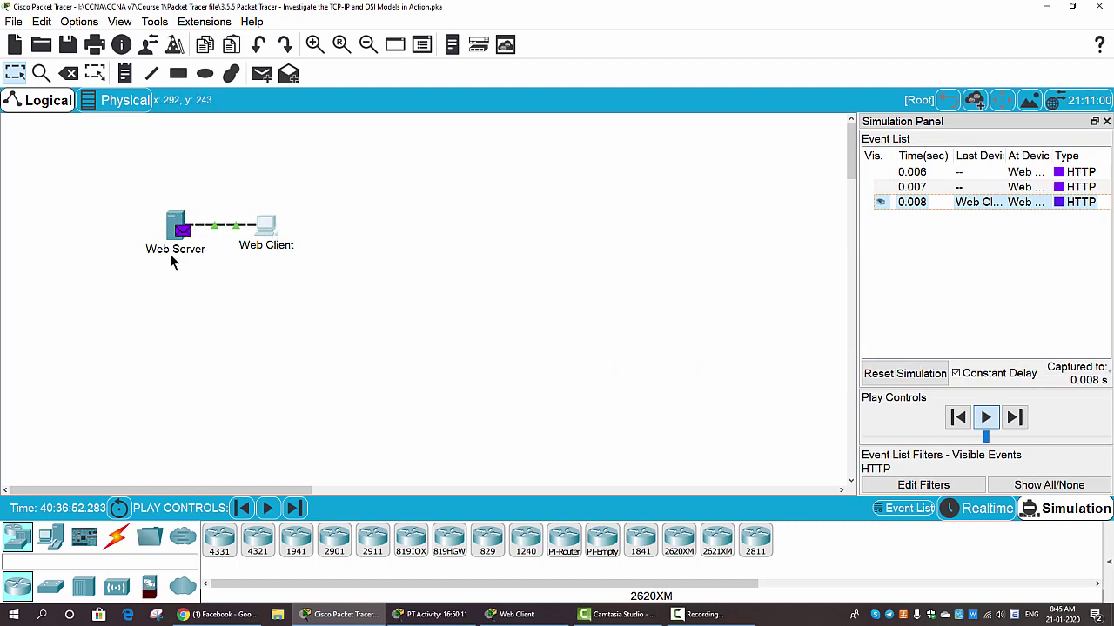
{"action": "mouse_move", "coordinate": [170, 256]}
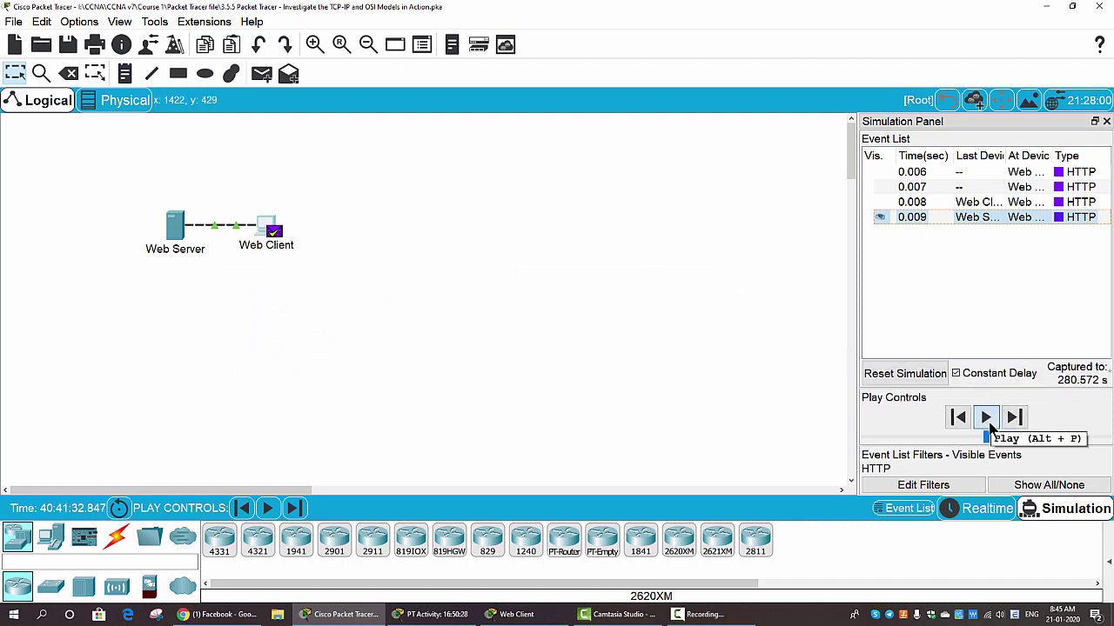
{"action": "left_click", "coordinate": [985, 419]}
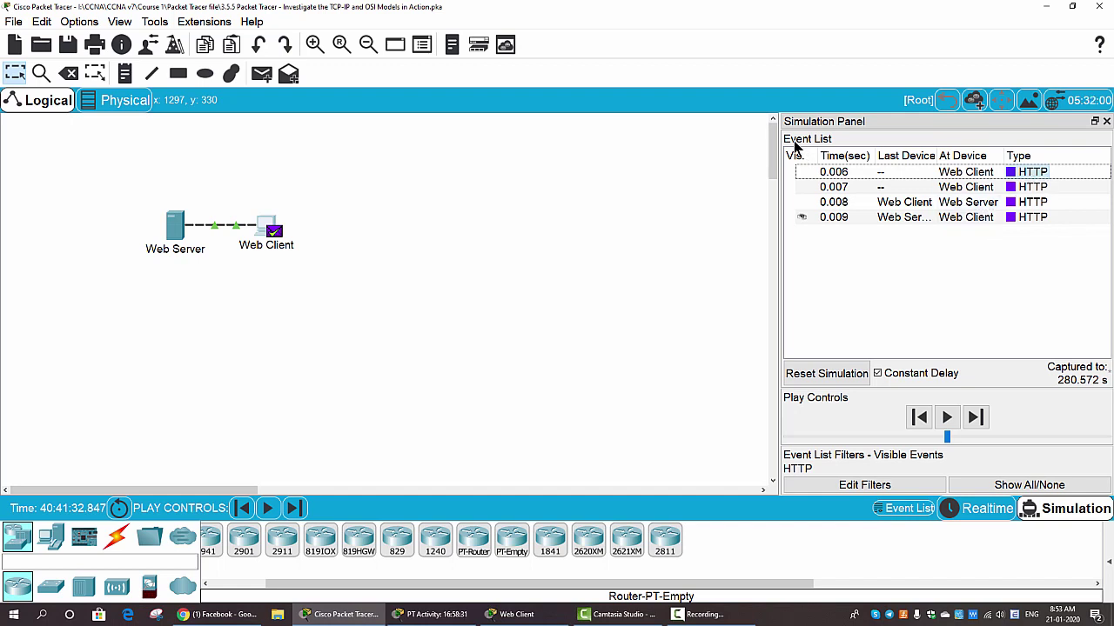
Open the HTTP event at 0.006 s and examine its outbound layers down to Layer 1 and its outbound PDU details
{"action": "left_click", "coordinate": [1015, 174]}
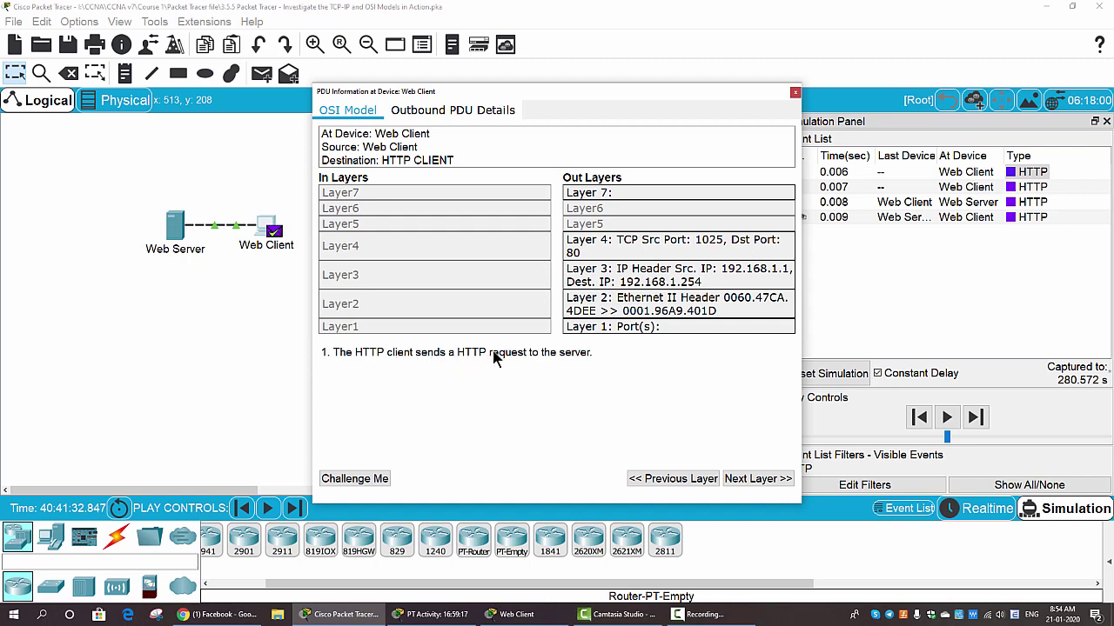
{"action": "left_click", "coordinate": [596, 250]}
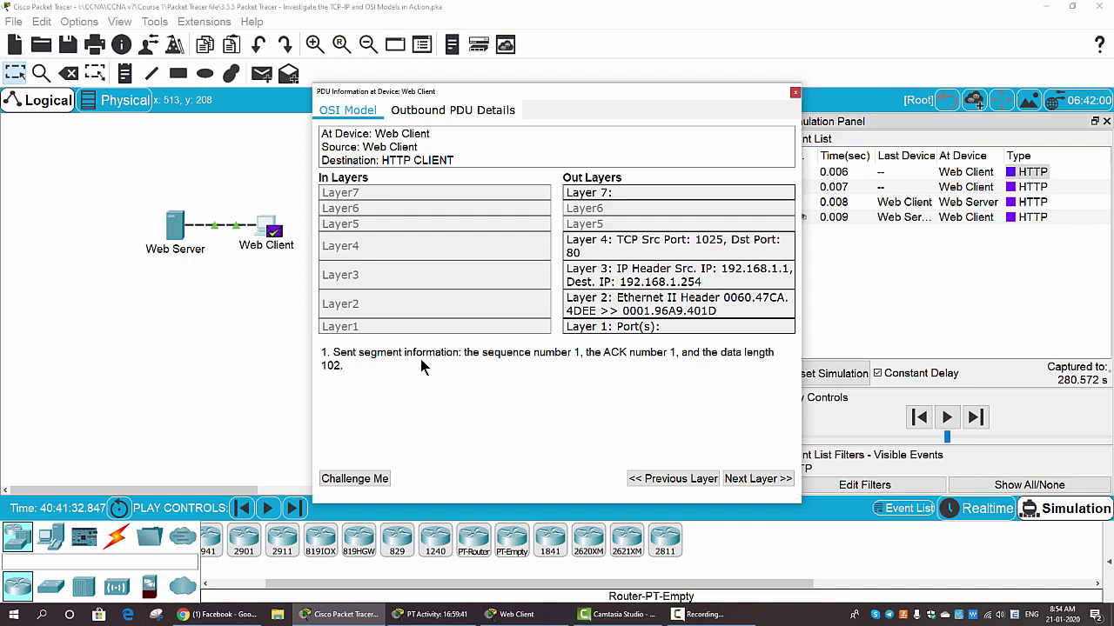
{"action": "left_click", "coordinate": [620, 276]}
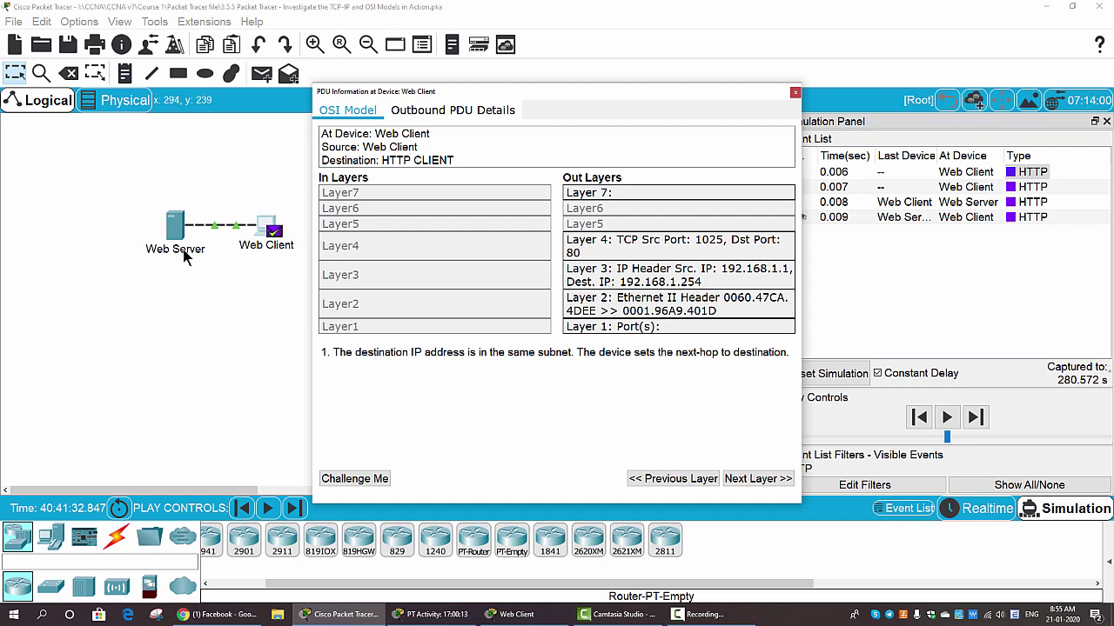
{"action": "left_click", "coordinate": [644, 310]}
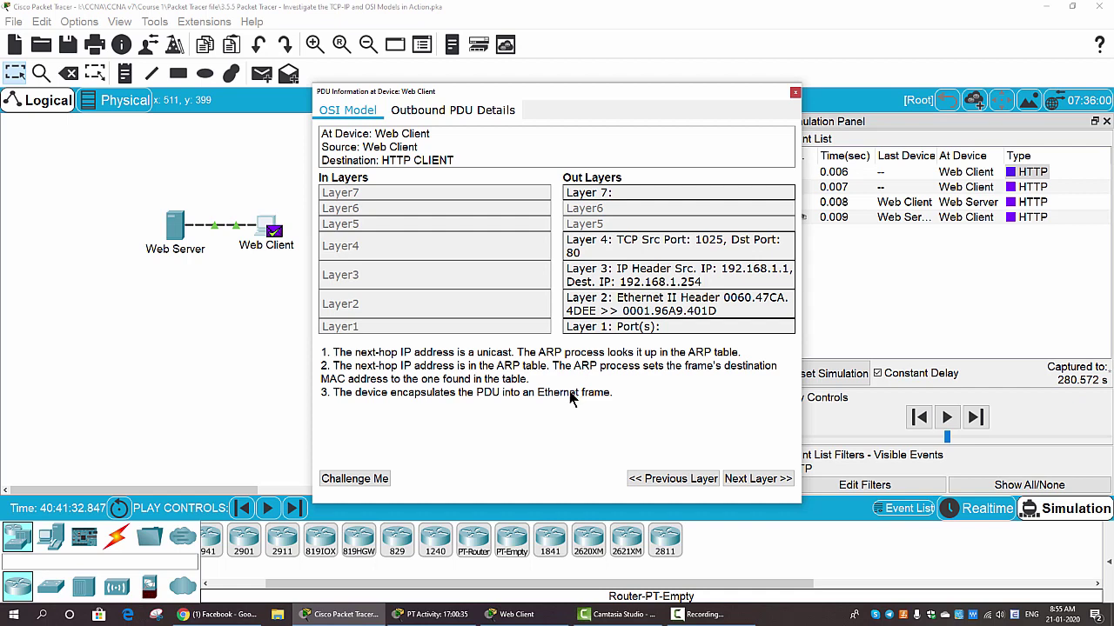
{"action": "left_click", "coordinate": [618, 327]}
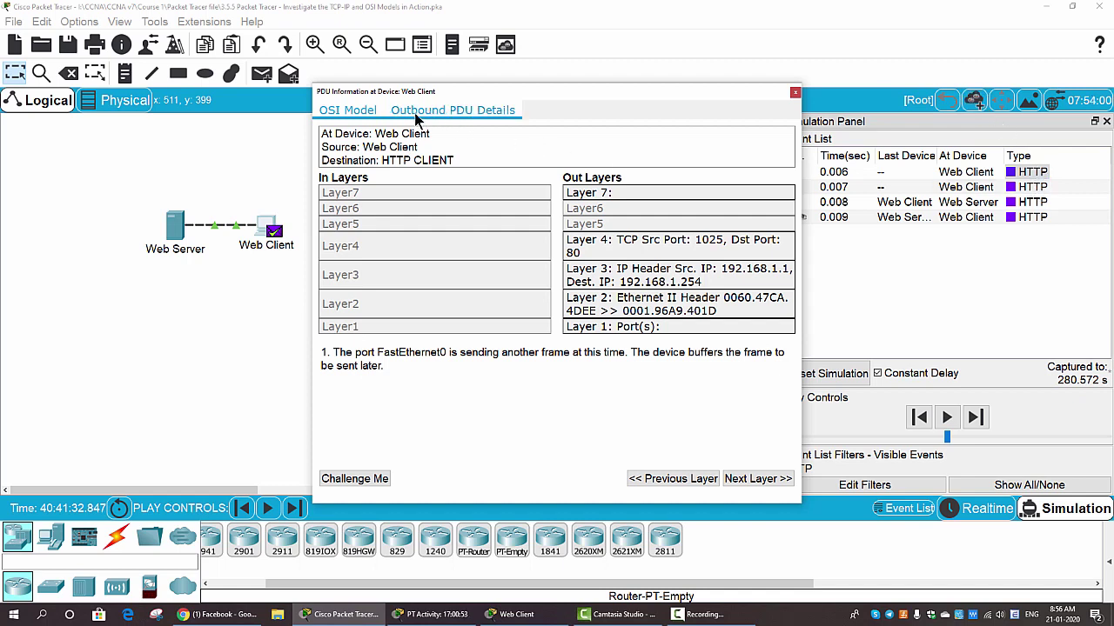
{"action": "left_click", "coordinate": [486, 115]}
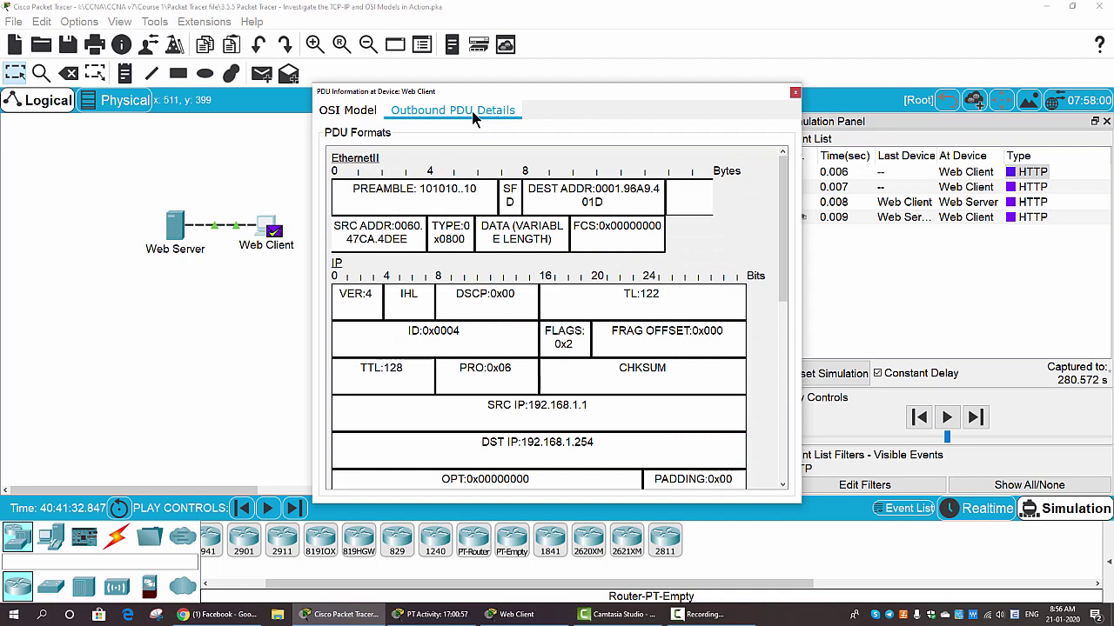
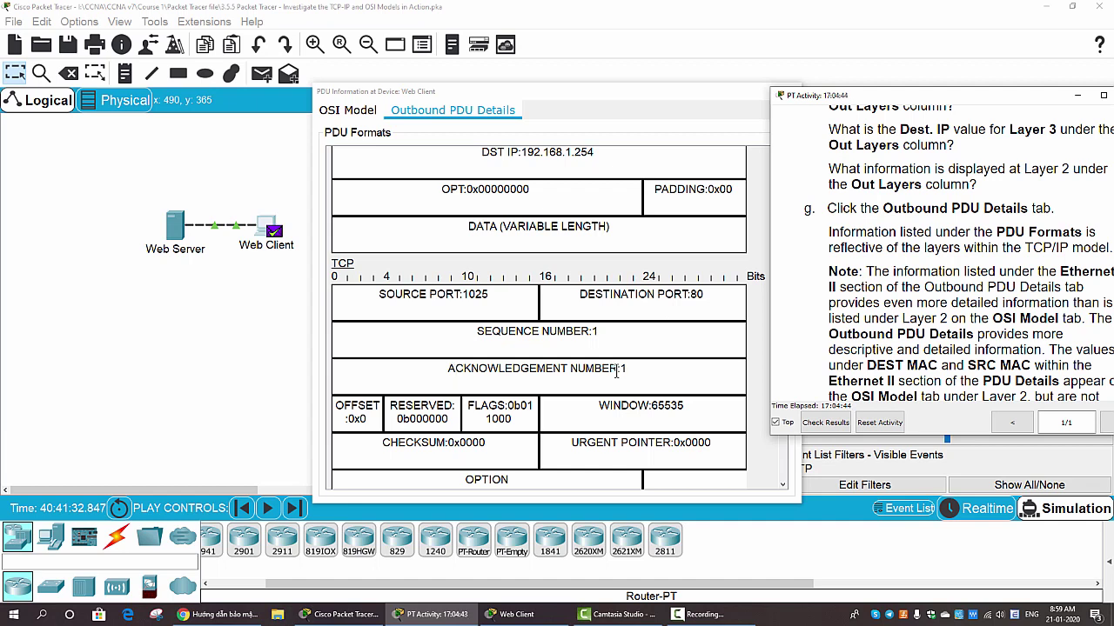
Examine the TCP and HTTP REQUEST sections of the outbound PDU details for the HTTP event at 0.006 s
{"action": "scroll", "coordinate": [634, 405], "scroll_direction": "down", "scroll_amount": 2}
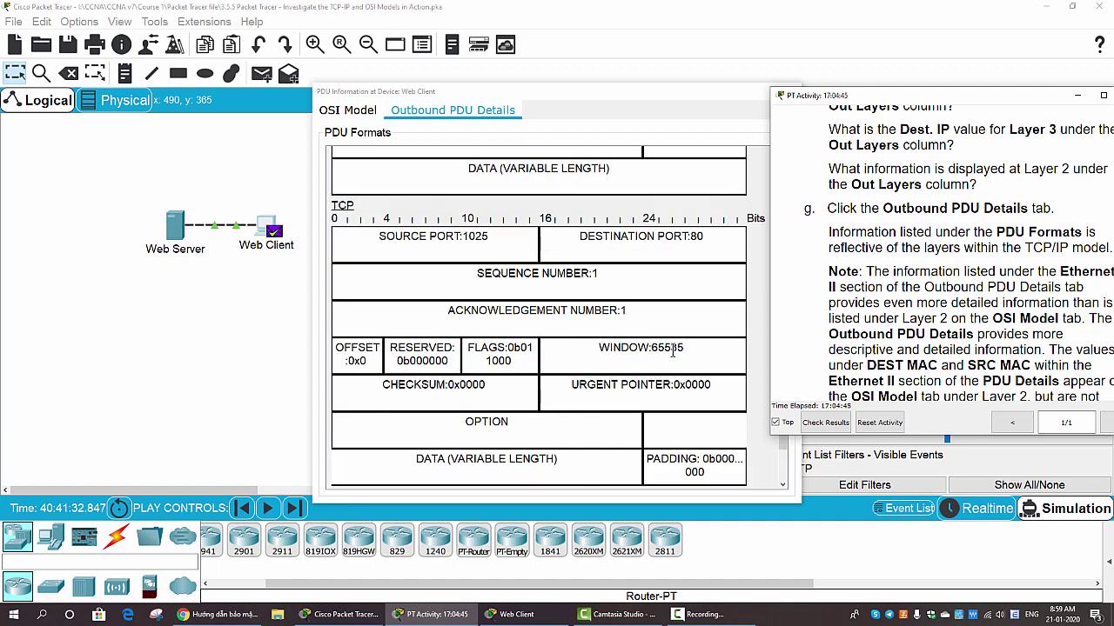
{"action": "scroll", "coordinate": [635, 393], "scroll_direction": "down", "scroll_amount": 2}
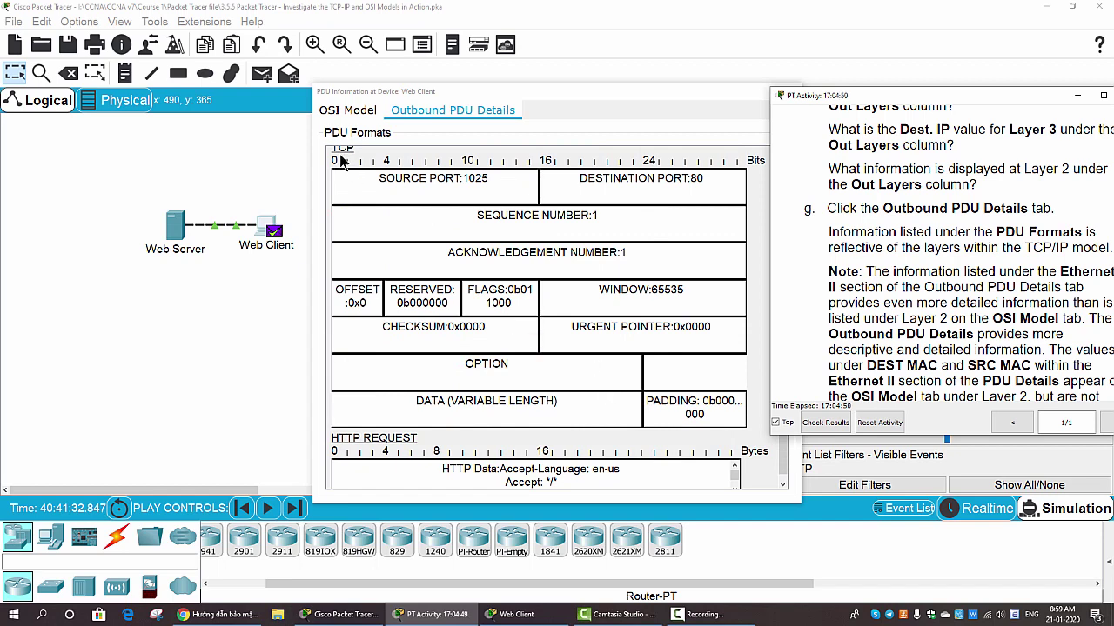
{"action": "scroll", "coordinate": [580, 308], "scroll_direction": "down", "scroll_amount": 1}
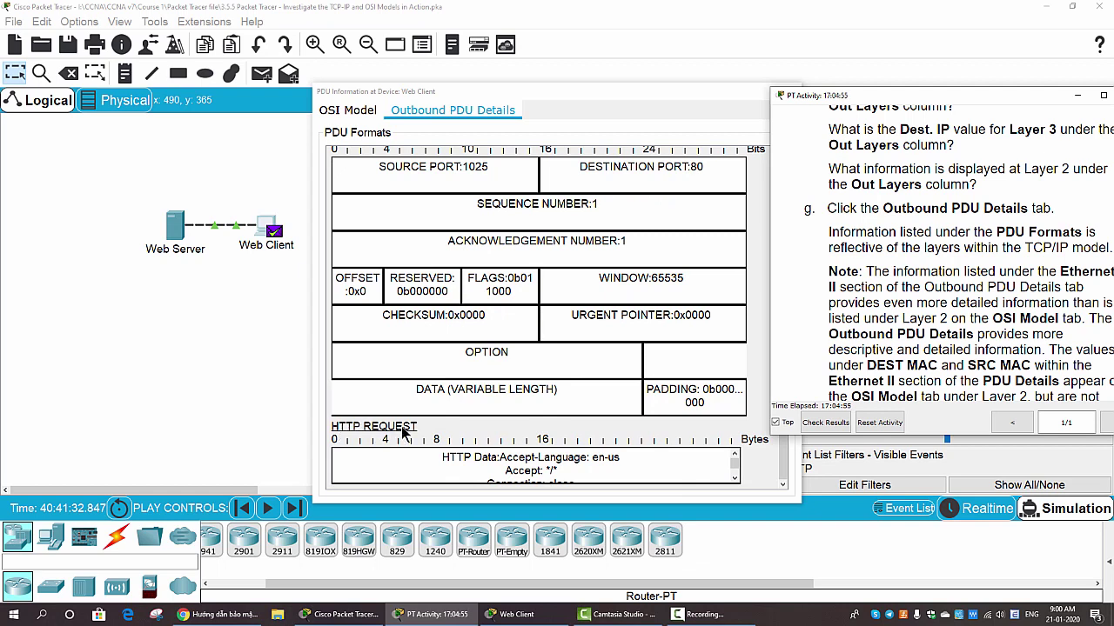
{"action": "left_click_drag", "start_coordinate": [732, 462], "coordinate": [735, 470]}
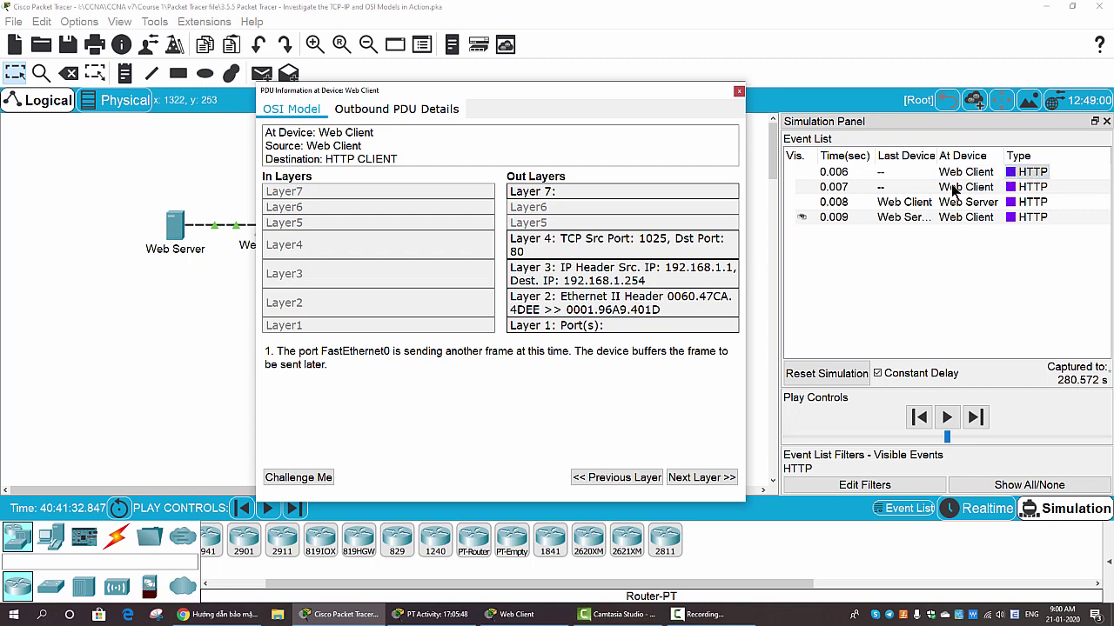
View the Web Client's HTTP event at 0.006 s again and open the one at 0.007 s to examine its layers
{"action": "left_click", "coordinate": [1023, 175]}
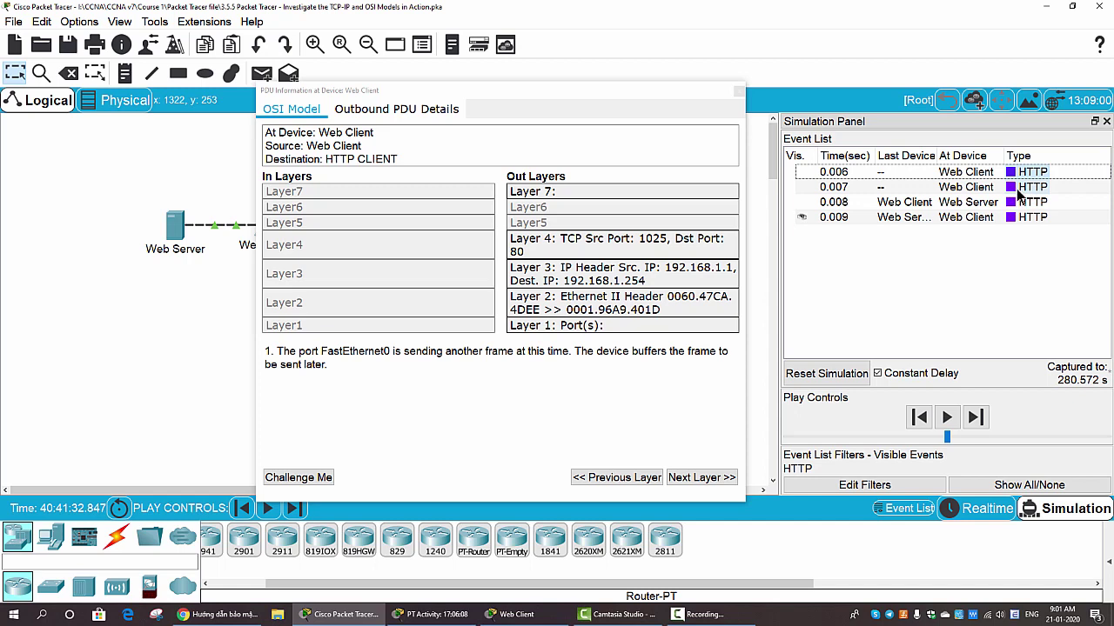
{"action": "left_click", "coordinate": [1017, 189]}
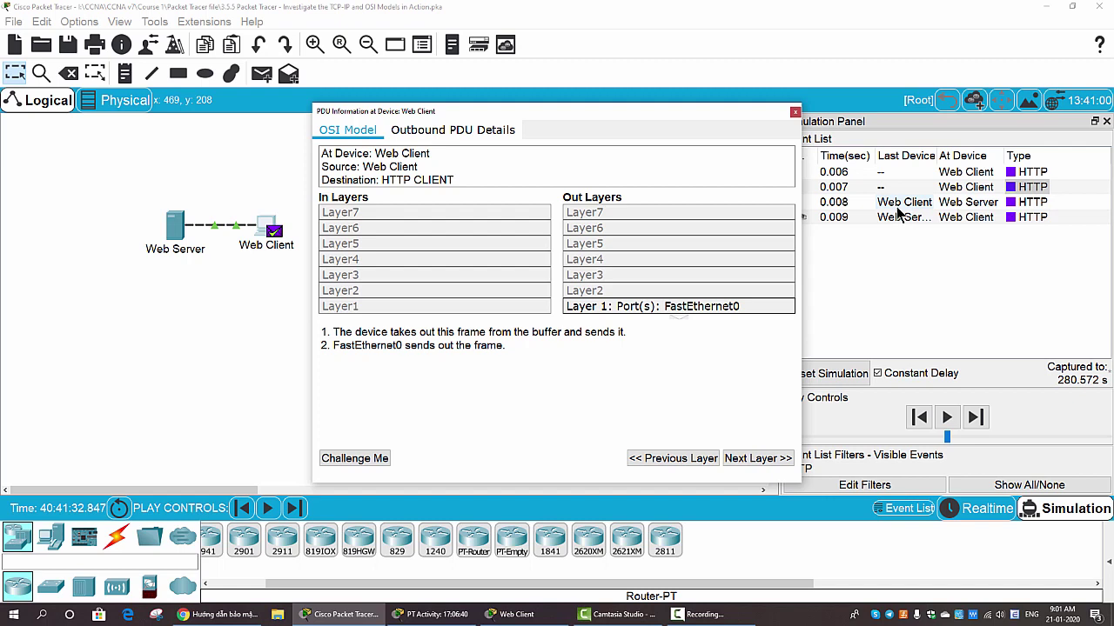
Open the HTTP event at 0.008 s and examine the Web Server's In Layers 7, 4, 3, 2 and 1
{"action": "left_click", "coordinate": [1011, 203]}
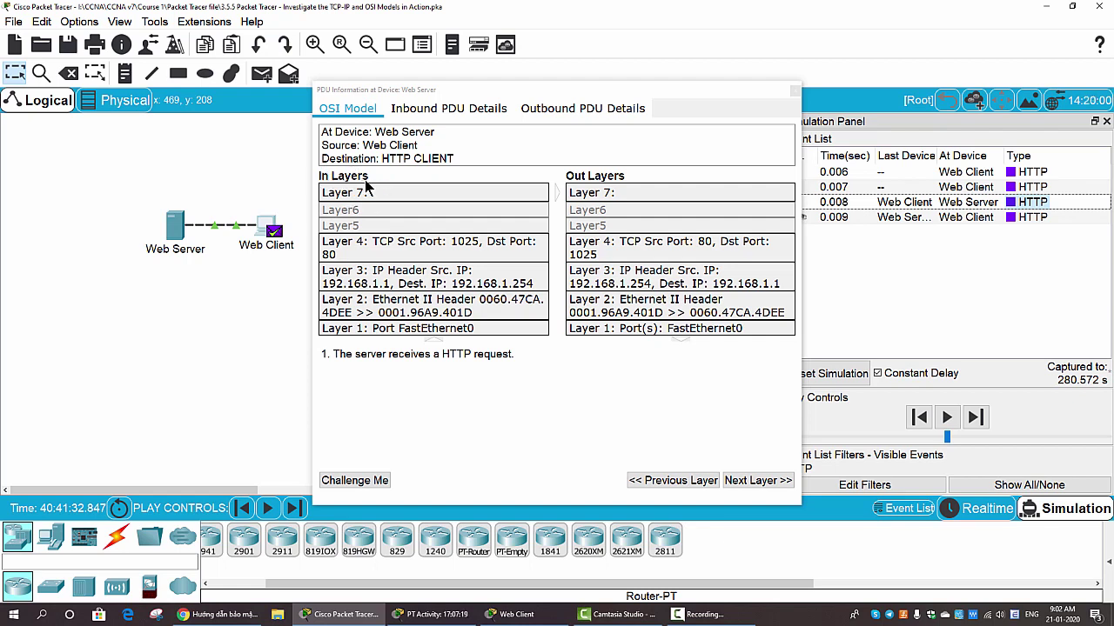
{"action": "left_click", "coordinate": [342, 198]}
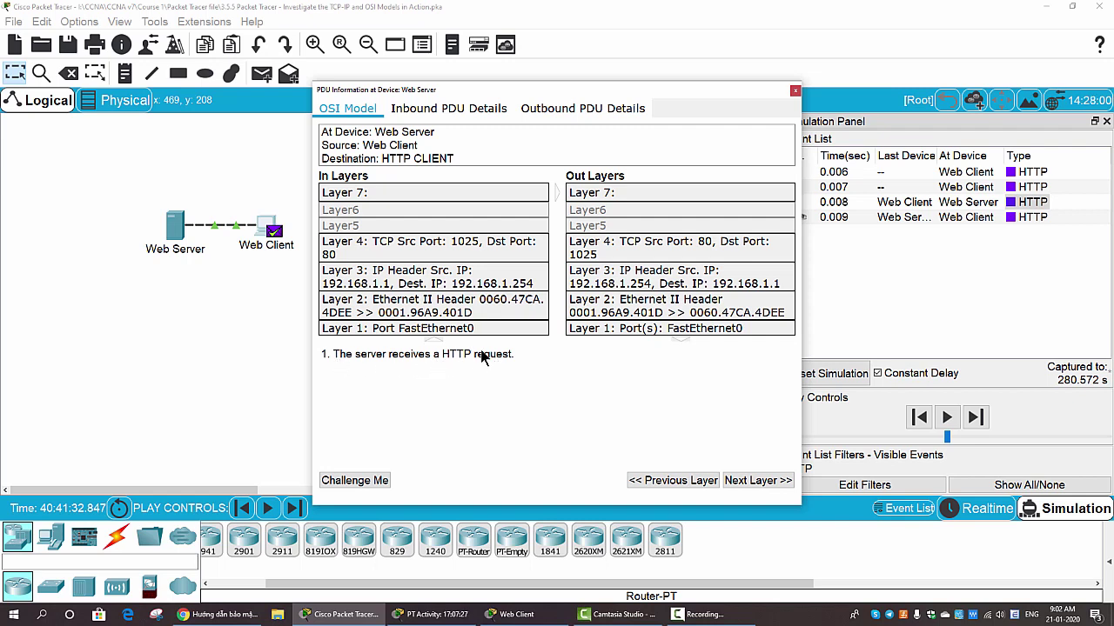
{"action": "left_click", "coordinate": [391, 251]}
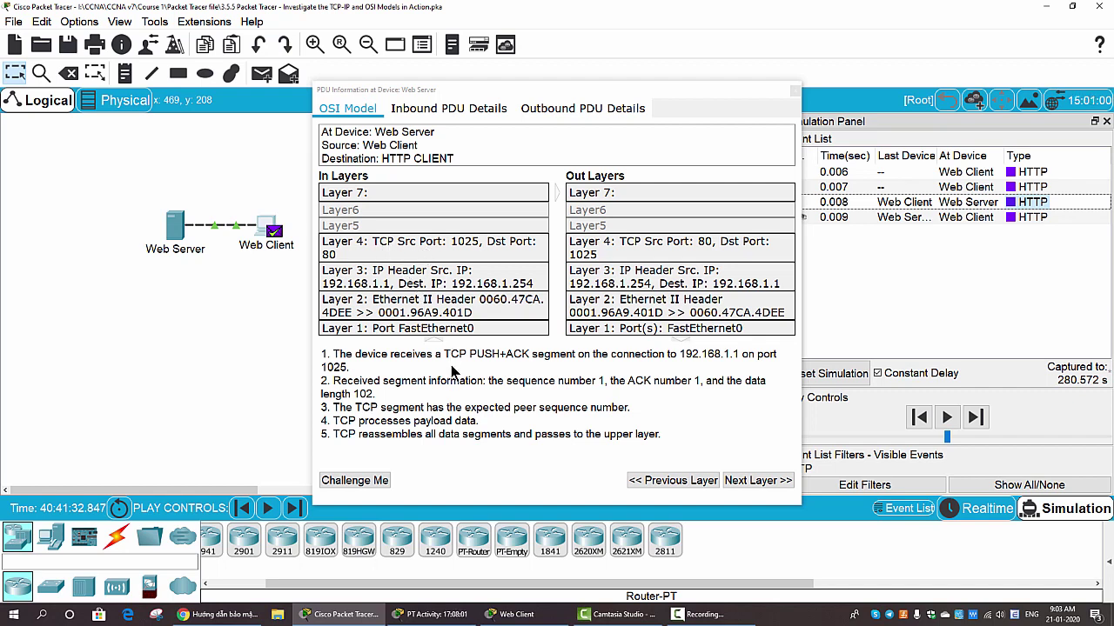
{"action": "left_click", "coordinate": [424, 280]}
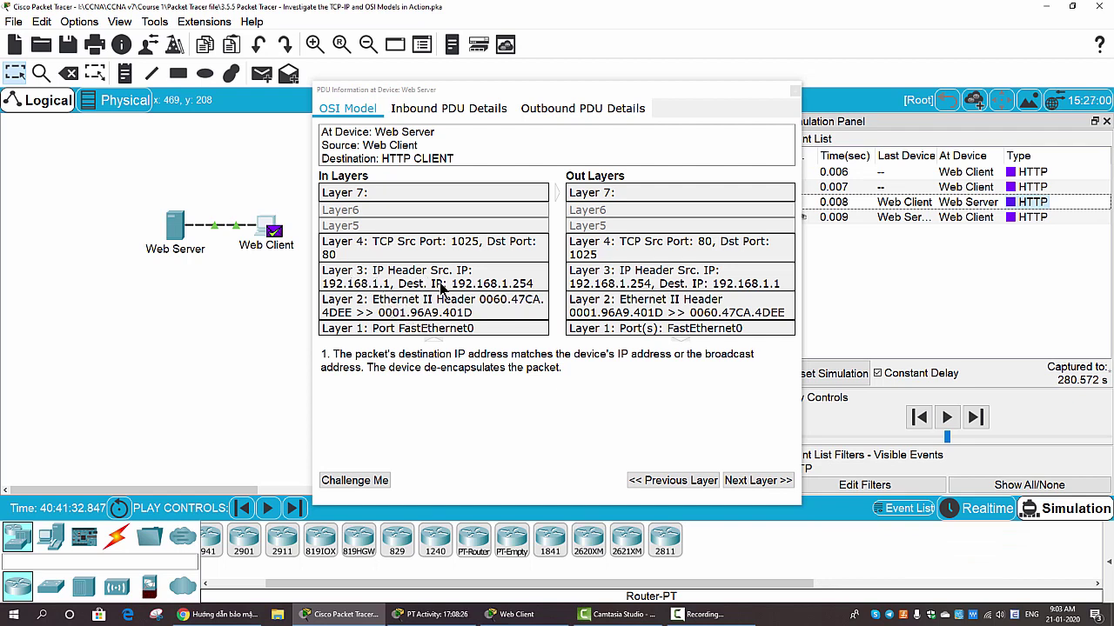
{"action": "left_click", "coordinate": [406, 315]}
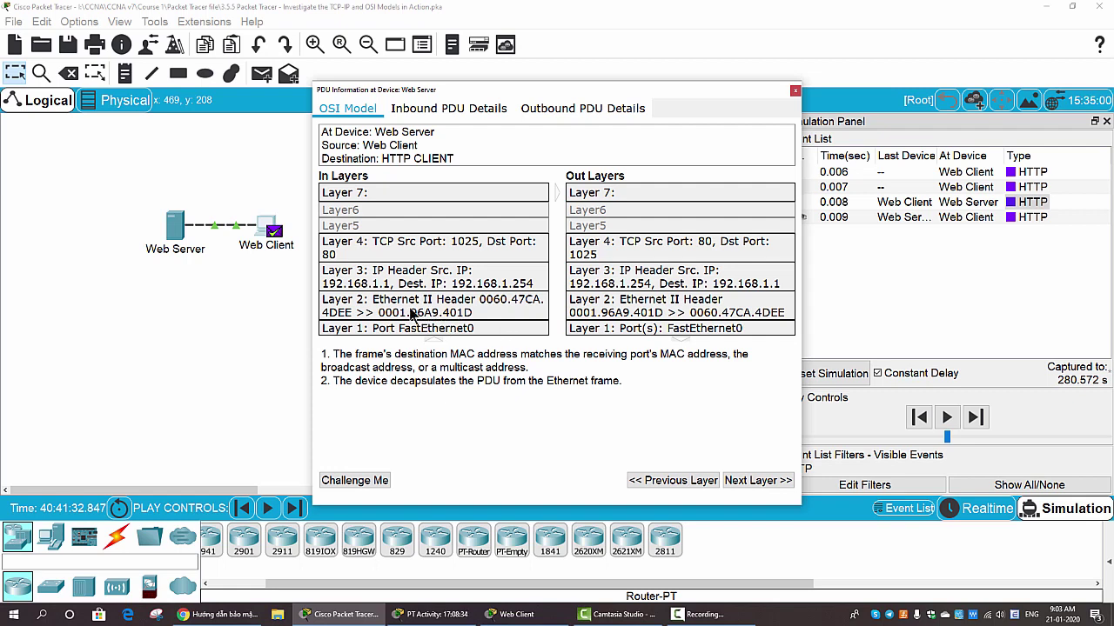
{"action": "left_click", "coordinate": [445, 330]}
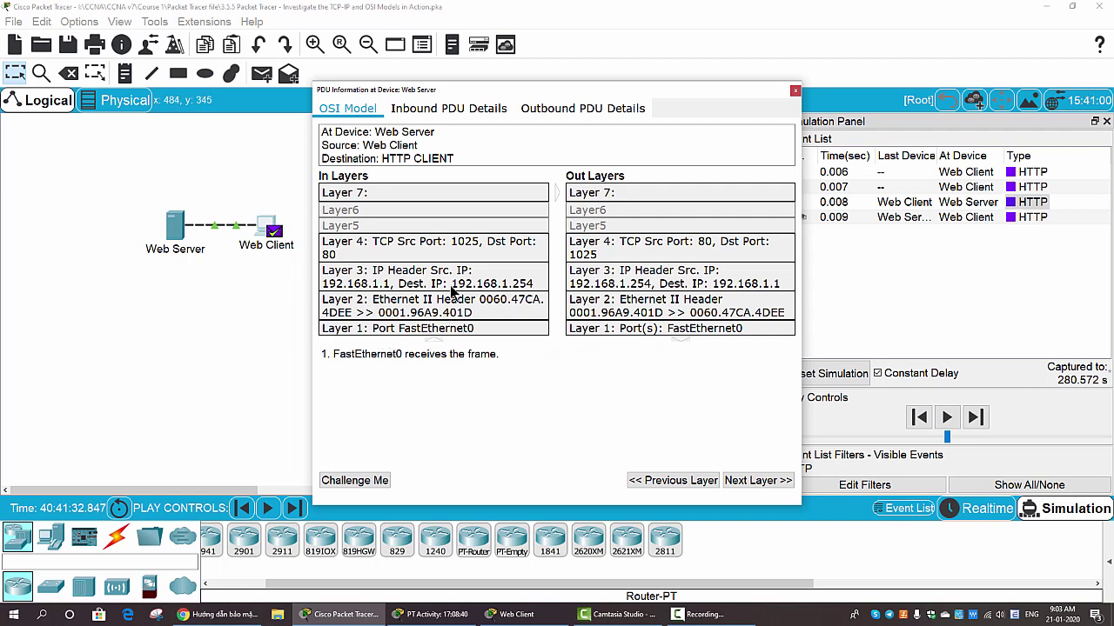
Examine the Web Server's Out Layers 7, 4, 3, 2 and 1 for the HTTP event at 0.008 s
{"action": "left_click", "coordinate": [614, 197]}
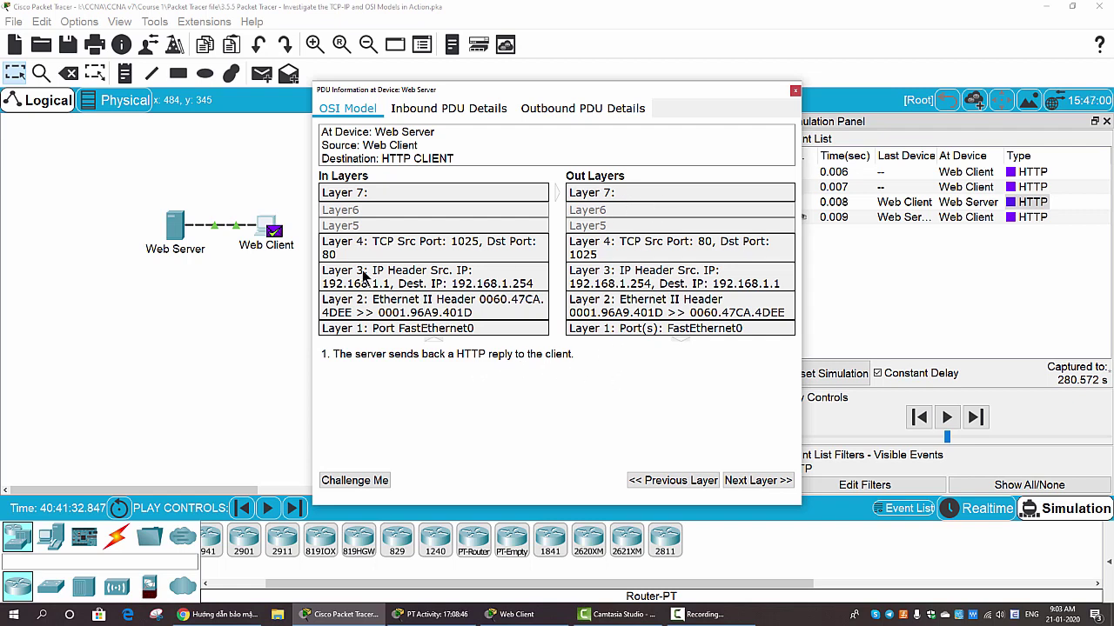
{"action": "left_click", "coordinate": [636, 247]}
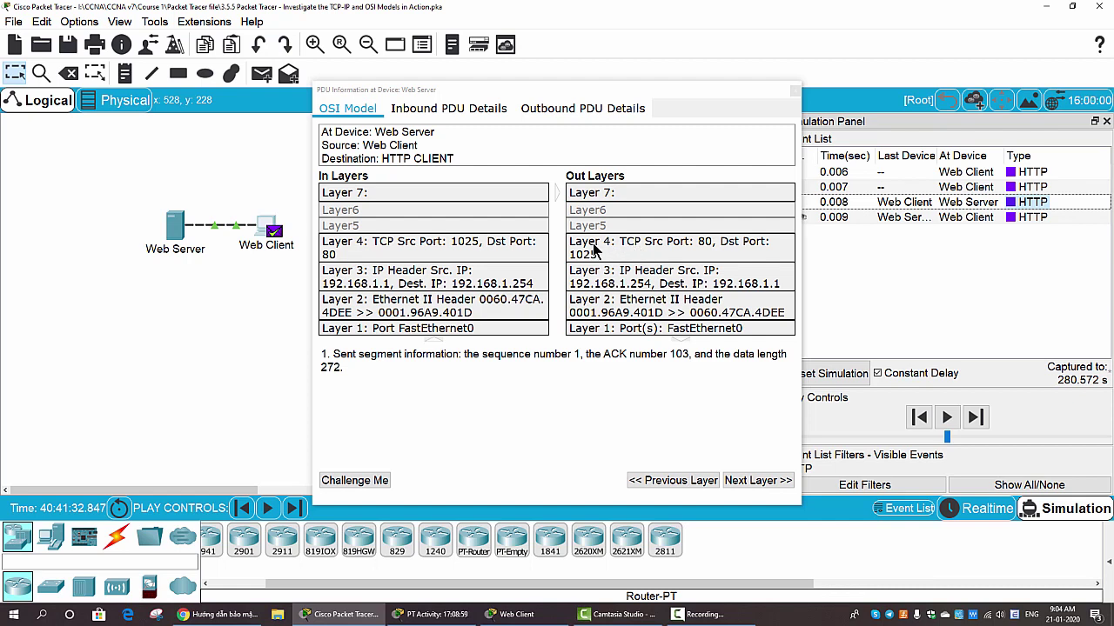
{"action": "left_click", "coordinate": [645, 280]}
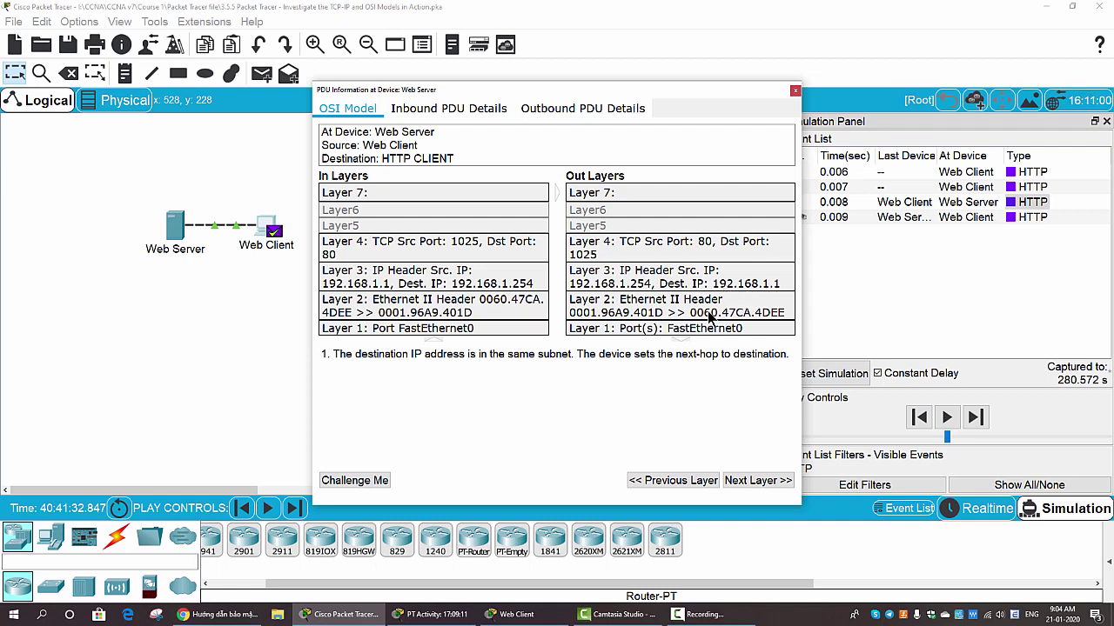
{"action": "left_click", "coordinate": [600, 315]}
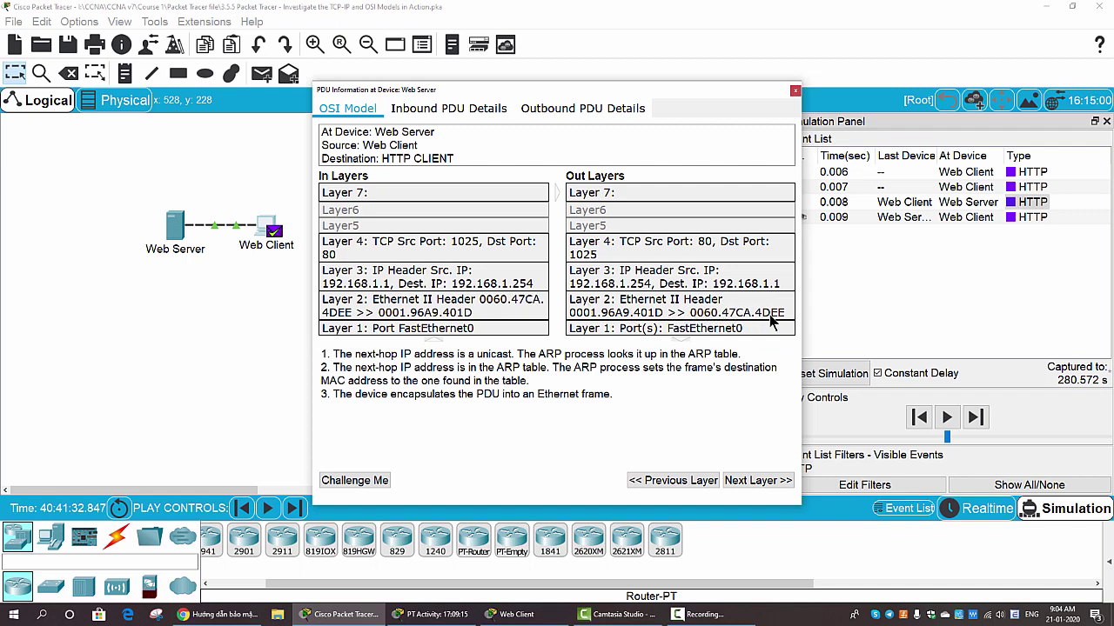
{"action": "left_click", "coordinate": [720, 329]}
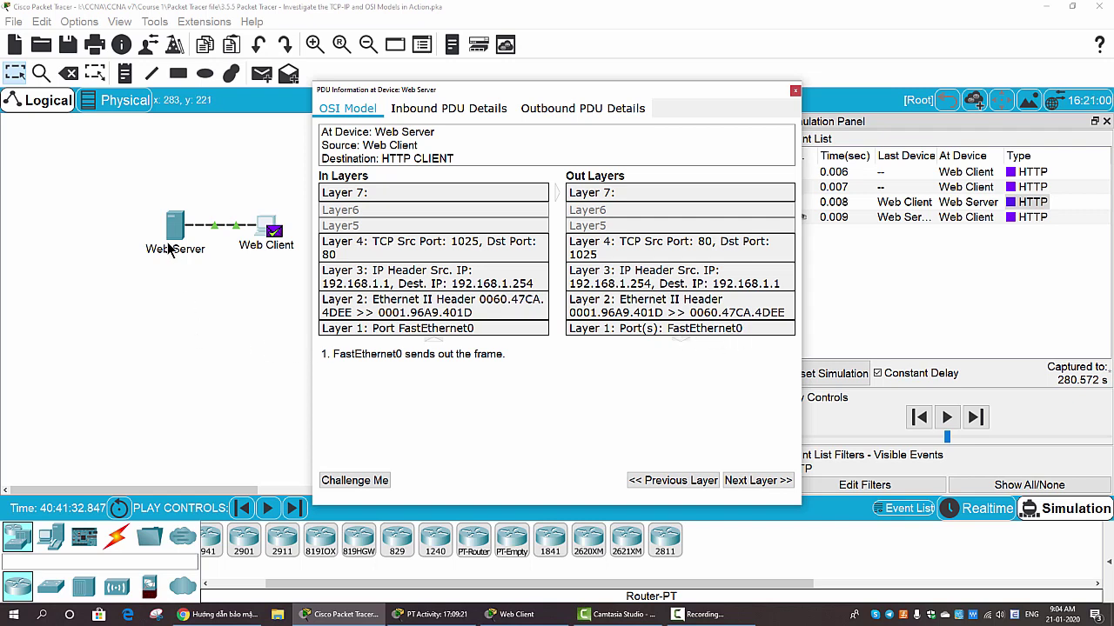
{"action": "left_click", "coordinate": [832, 266]}
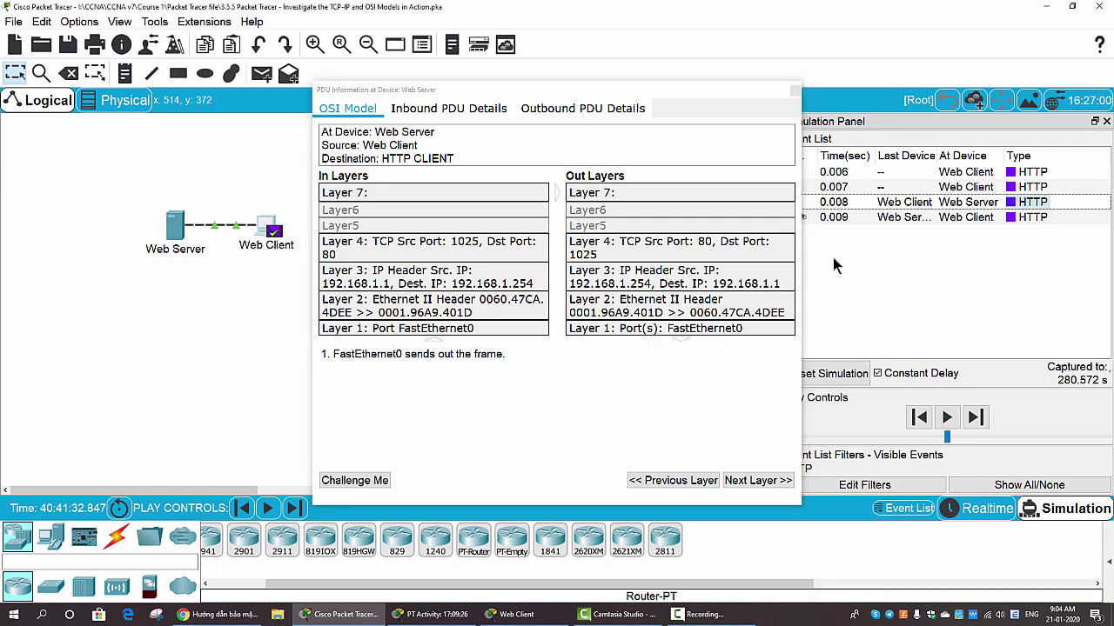
Open the HTTP event at 0.009 s and examine the Web Client's In Layers 4 and 7
{"action": "left_click", "coordinate": [1012, 216]}
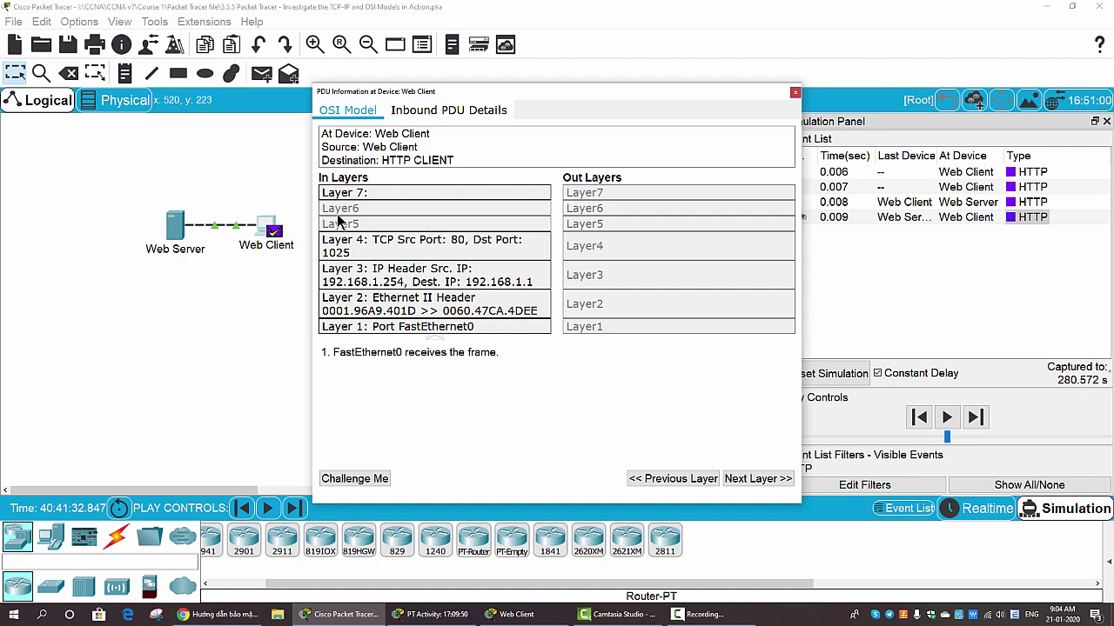
{"action": "left_click", "coordinate": [401, 246]}
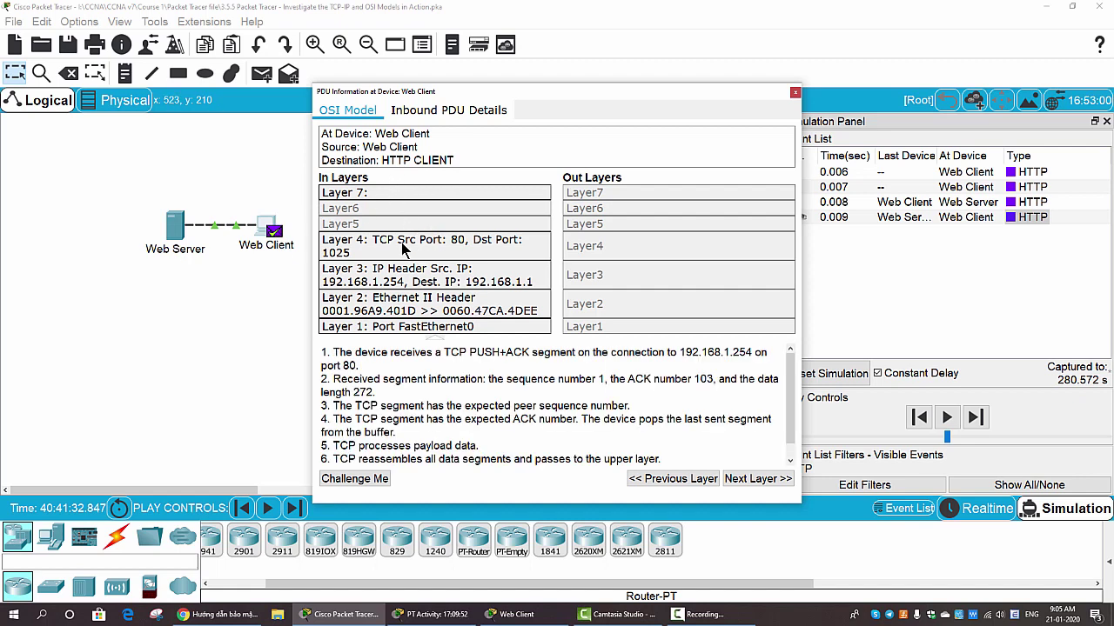
{"action": "left_click", "coordinate": [376, 195]}
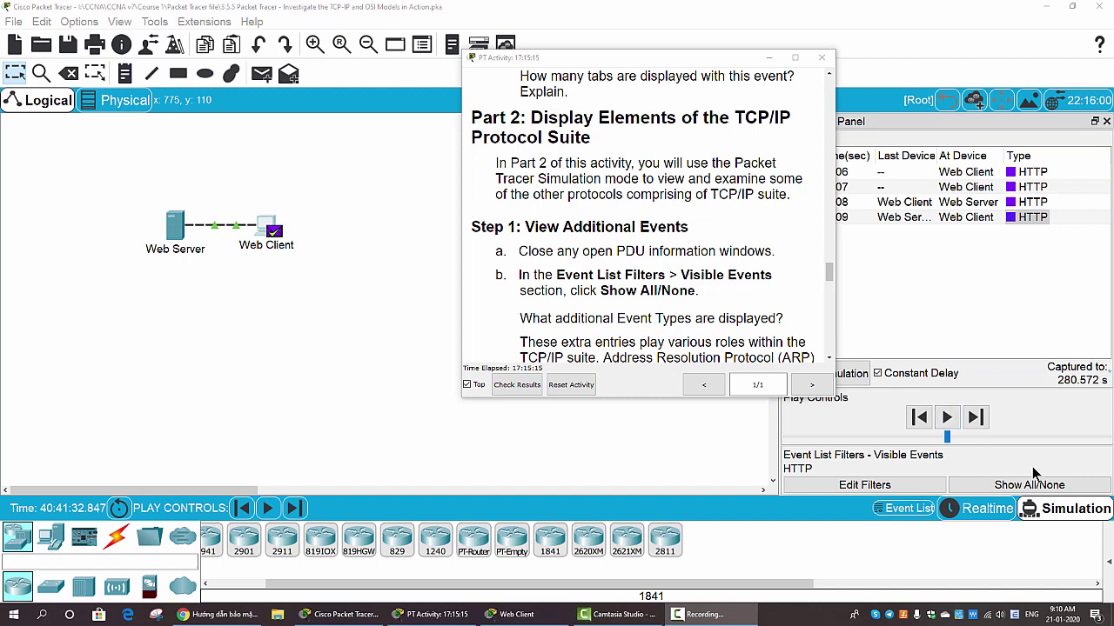
Show all event types in the event list and review the IPv4, IPv6 and miscellaneous protocol filters
{"action": "scroll", "coordinate": [1048, 489], "scroll_direction": "down", "scroll_amount": 1}
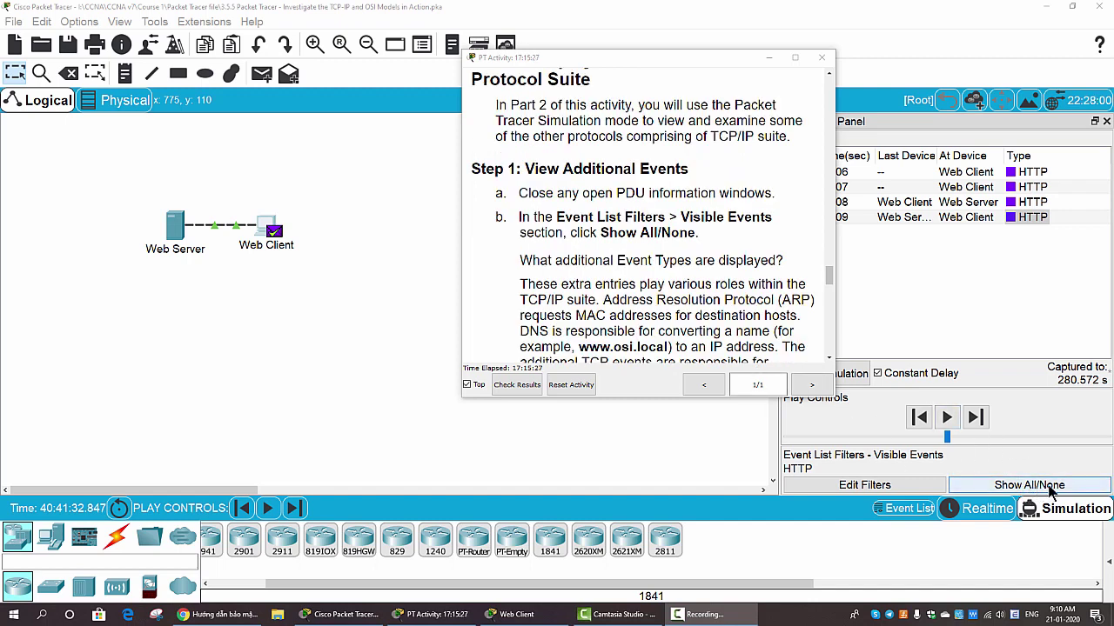
{"action": "left_click", "coordinate": [1051, 489]}
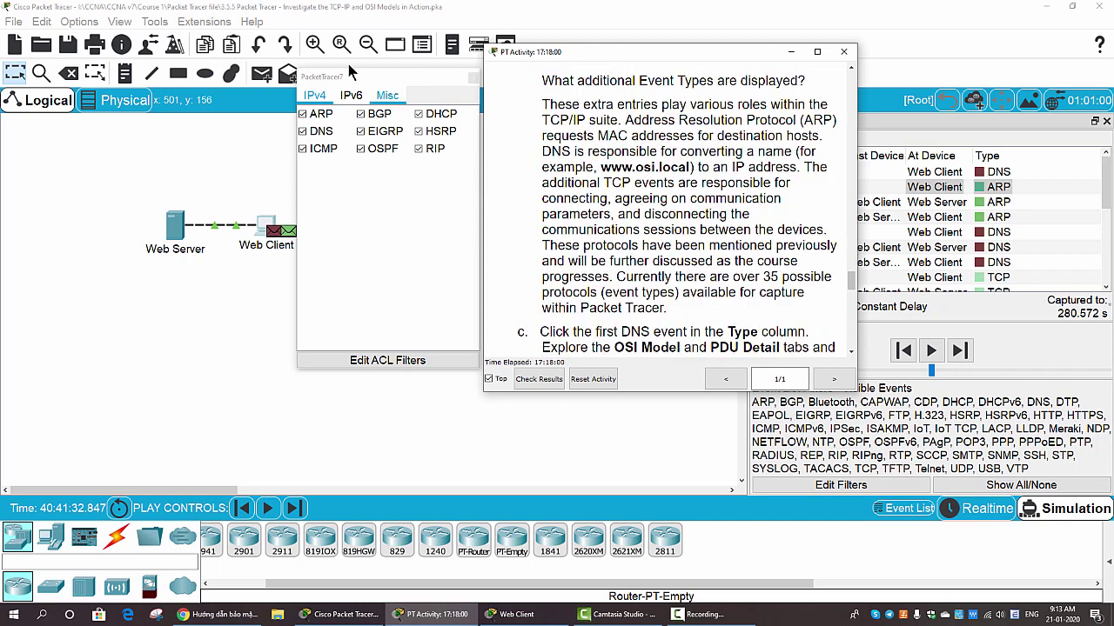
{"action": "left_click", "coordinate": [352, 98]}
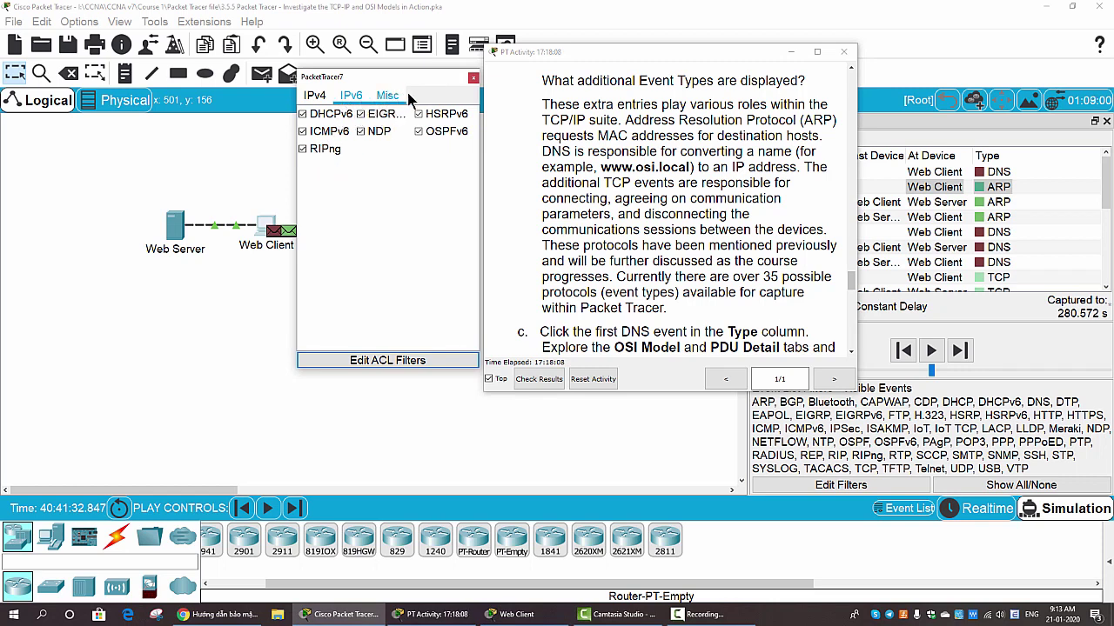
{"action": "left_click", "coordinate": [391, 95]}
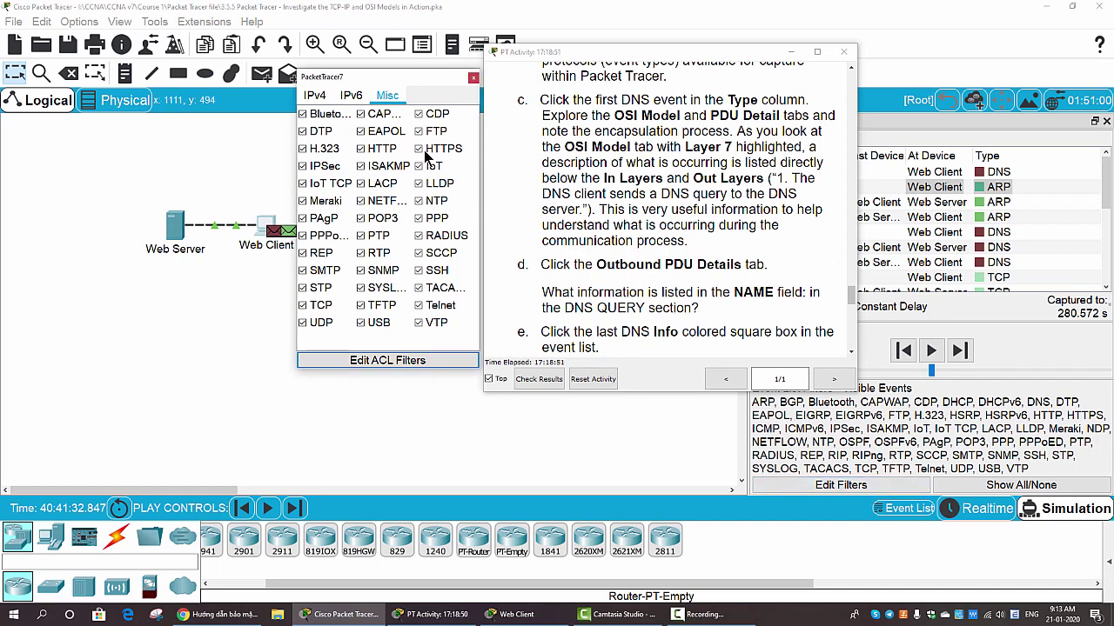
Clear all event list filters and enable only DNS events
{"action": "left_click", "coordinate": [1042, 489]}
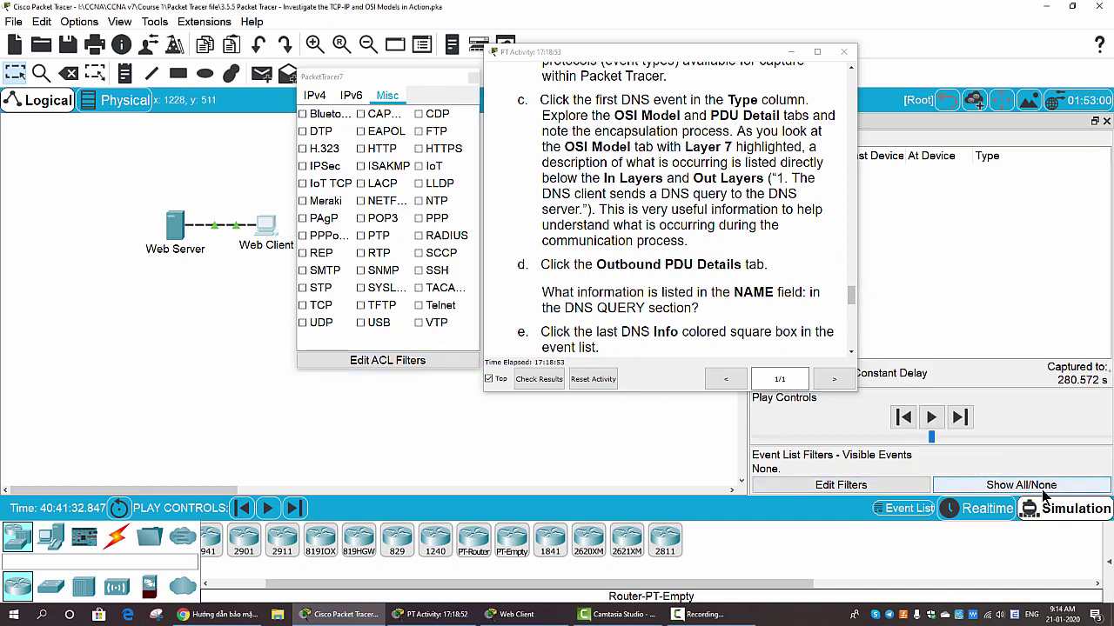
{"action": "left_click", "coordinate": [326, 98]}
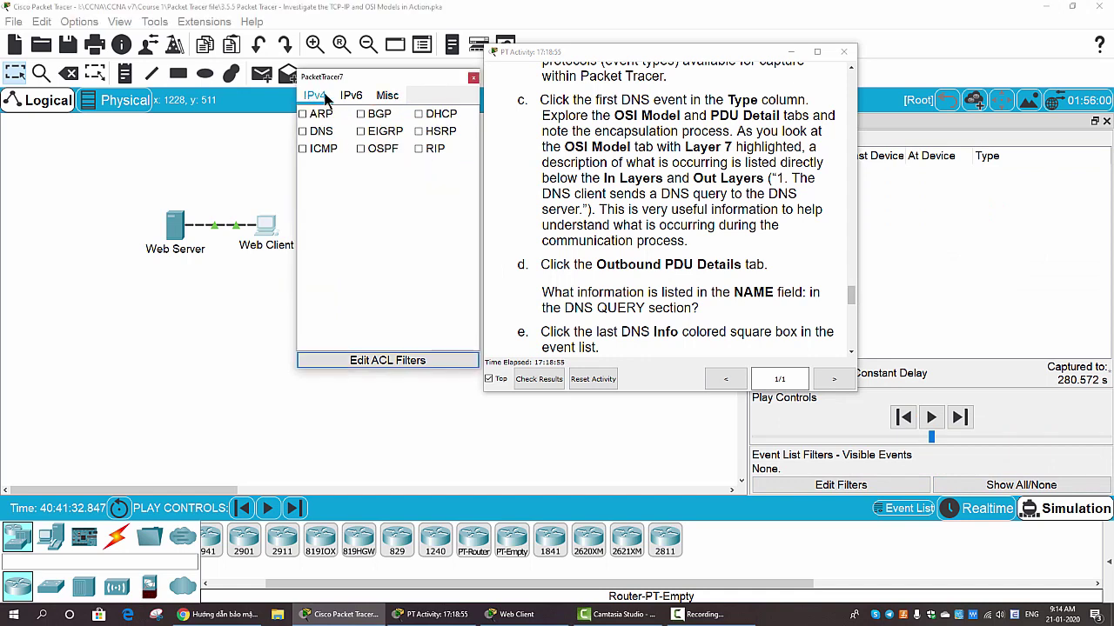
{"action": "left_click", "coordinate": [304, 133]}
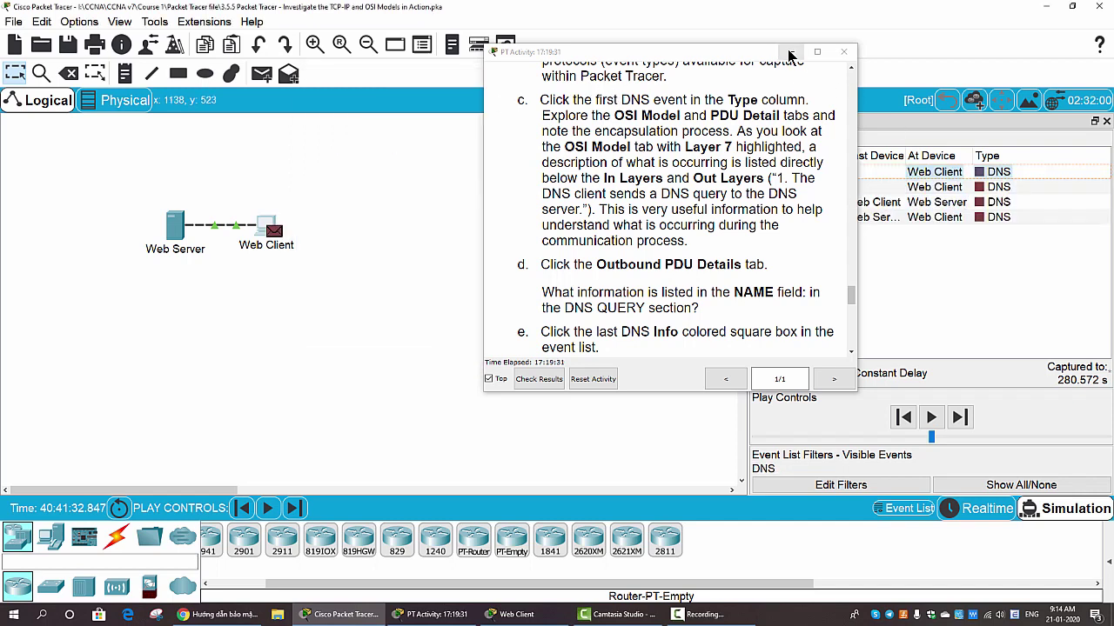
Minimize the activity instructions, open the first DNS event and examine the NAME fields of the DNS Query sections in its outbound PDU details
{"action": "left_click", "coordinate": [789, 52]}
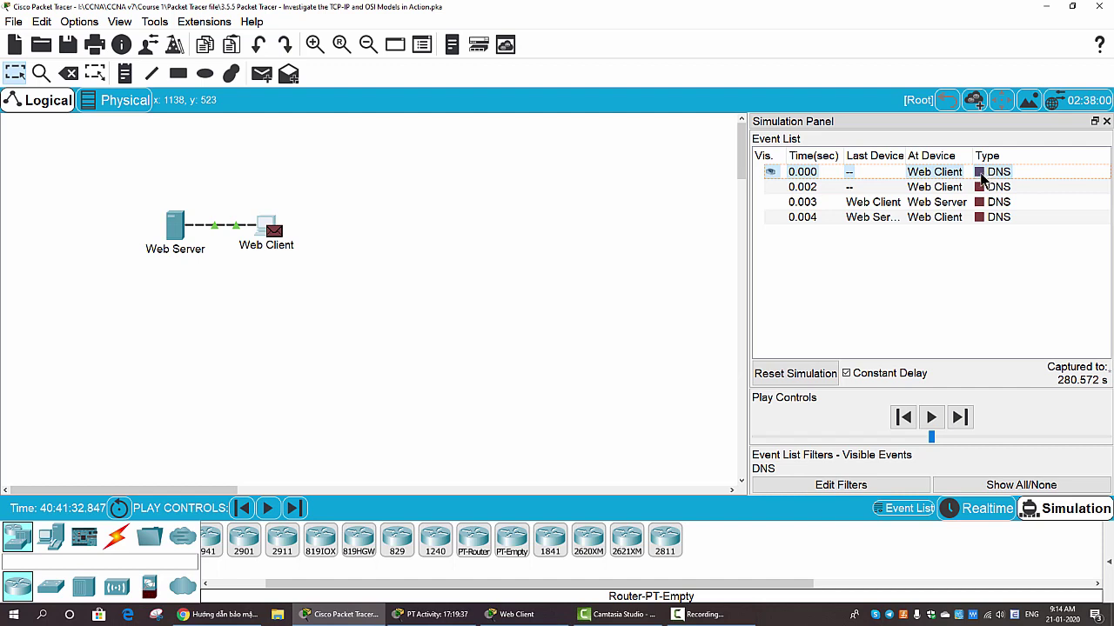
{"action": "left_click", "coordinate": [980, 177]}
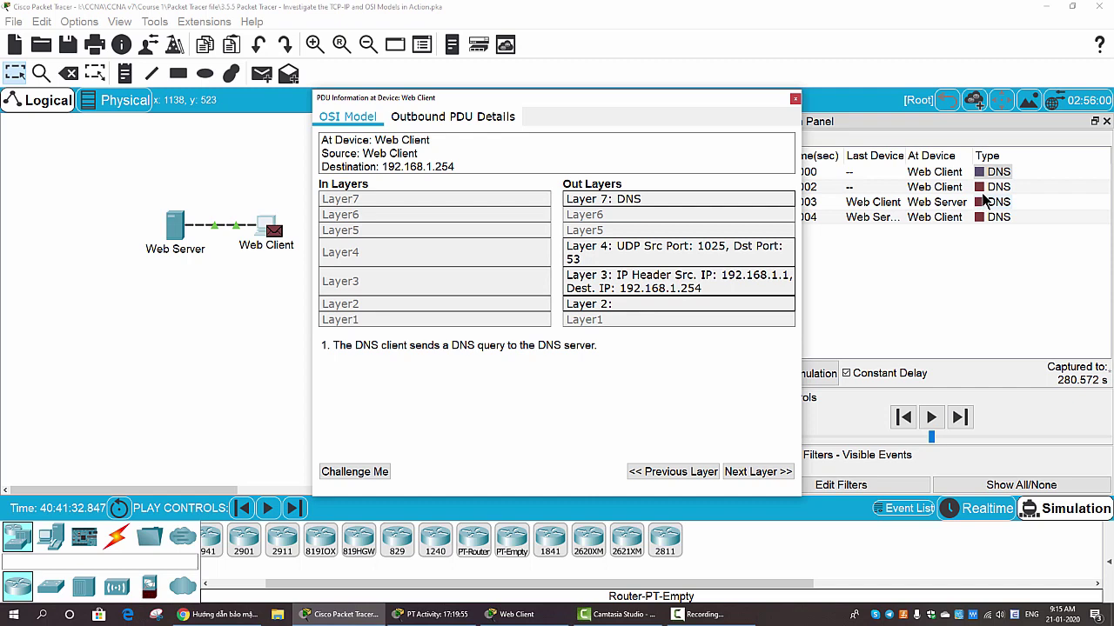
{"action": "left_click", "coordinate": [472, 121]}
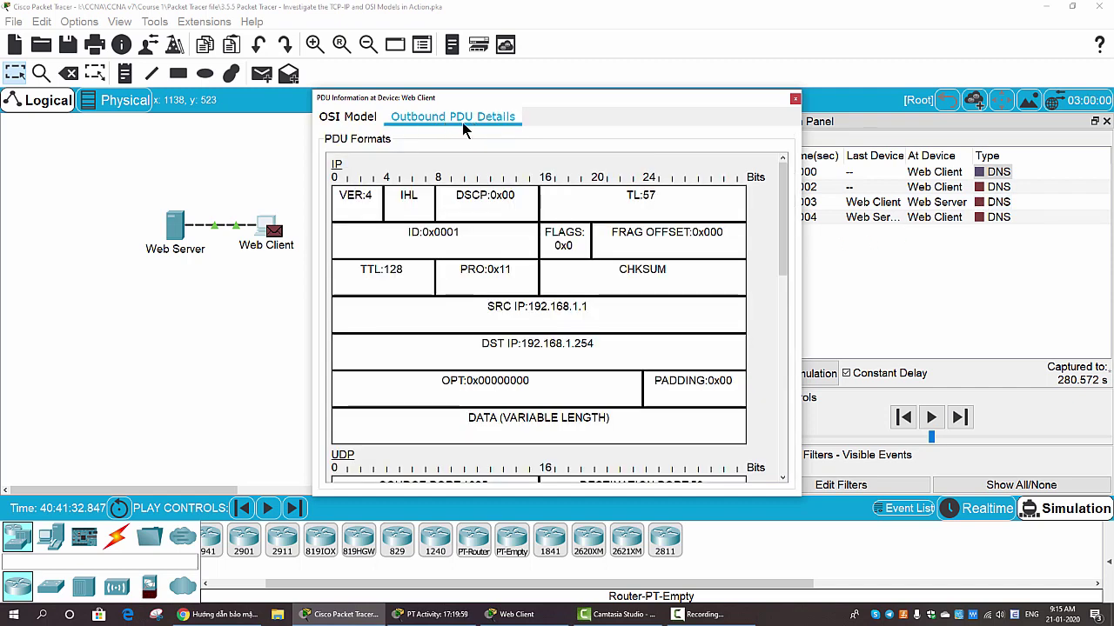
{"action": "left_click_drag", "start_coordinate": [782, 235], "coordinate": [777, 457]}
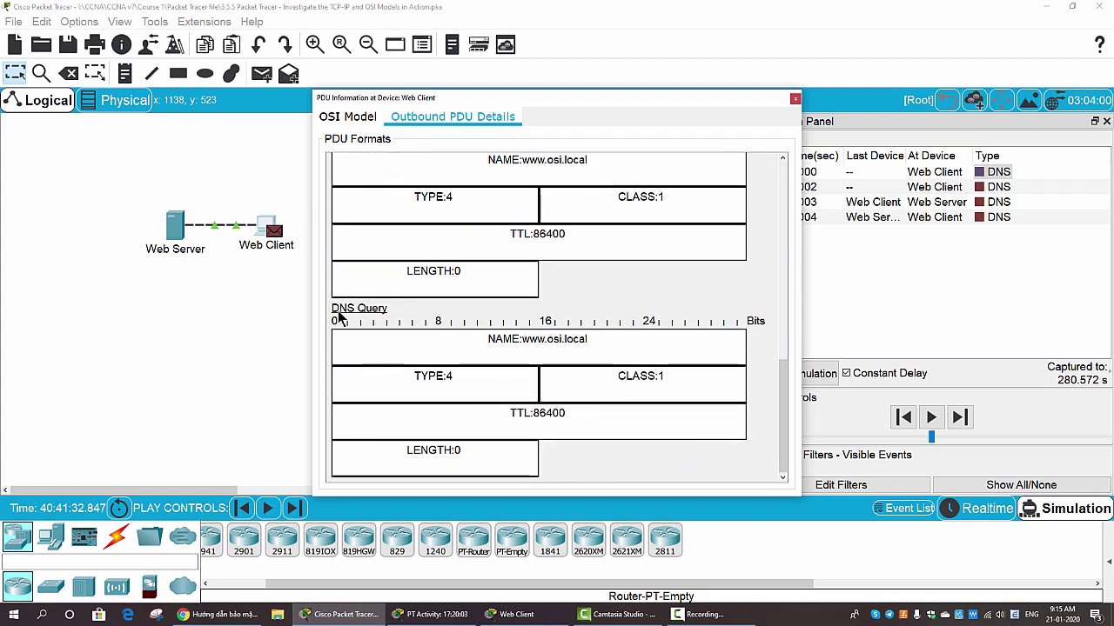
{"action": "left_click_drag", "start_coordinate": [488, 343], "coordinate": [593, 344]}
{"action": "scroll", "coordinate": [652, 352], "scroll_direction": "up", "scroll_amount": 2}
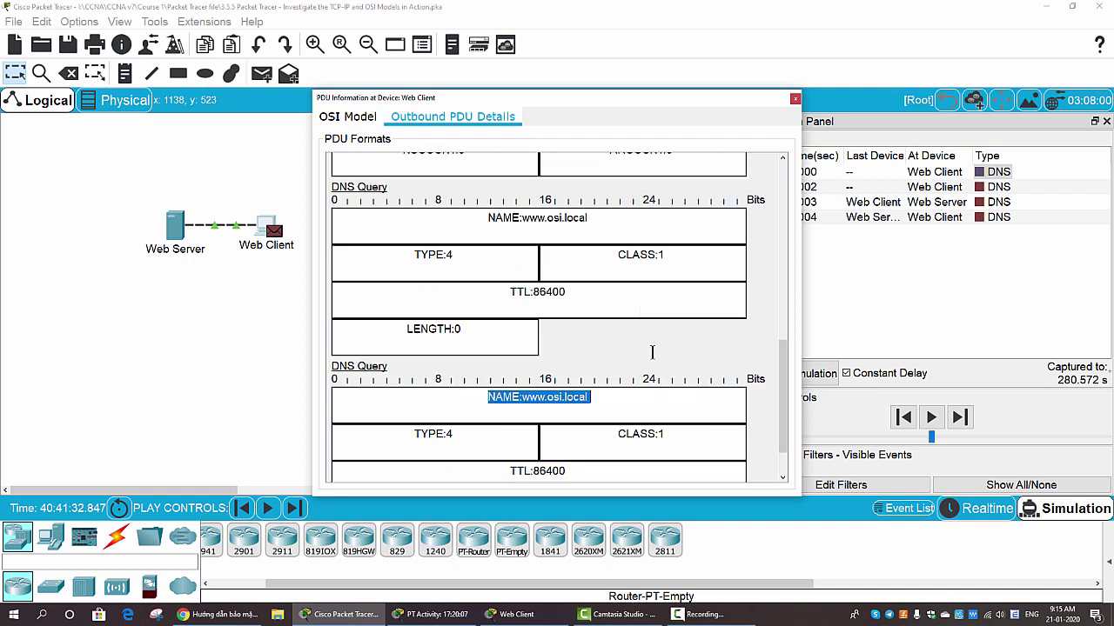
{"action": "left_click_drag", "start_coordinate": [522, 279], "coordinate": [590, 277]}
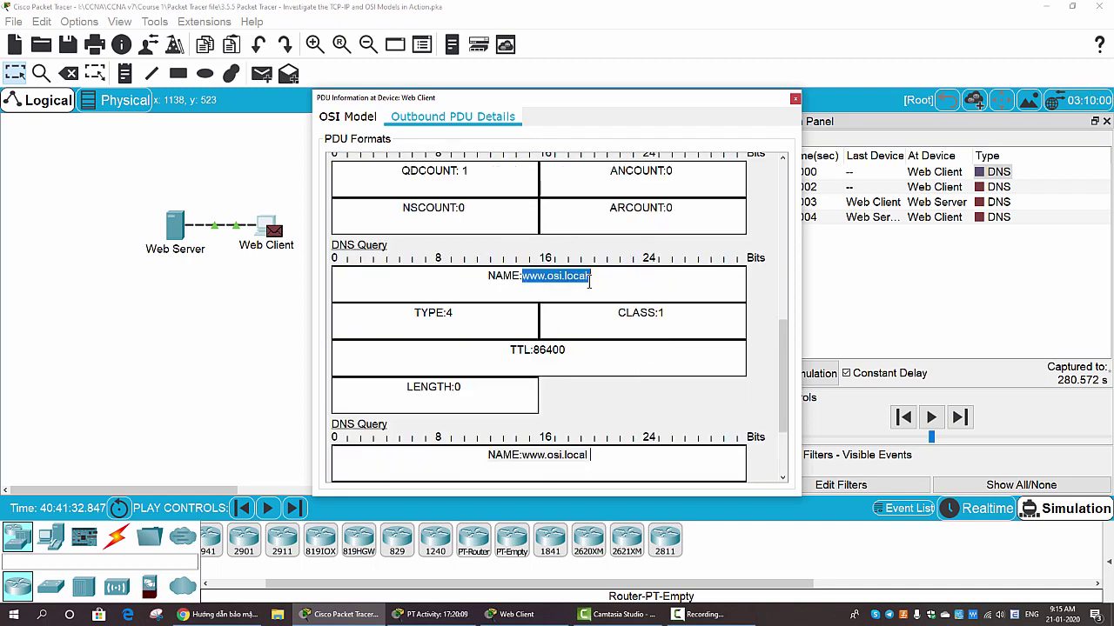
Review the first DNS event's UDP header and DNS message, and examine the second DNS event's outbound PDU details
{"action": "scroll", "coordinate": [590, 305], "scroll_direction": "up", "scroll_amount": 2}
{"action": "scroll", "coordinate": [464, 329], "scroll_direction": "up", "scroll_amount": 5}
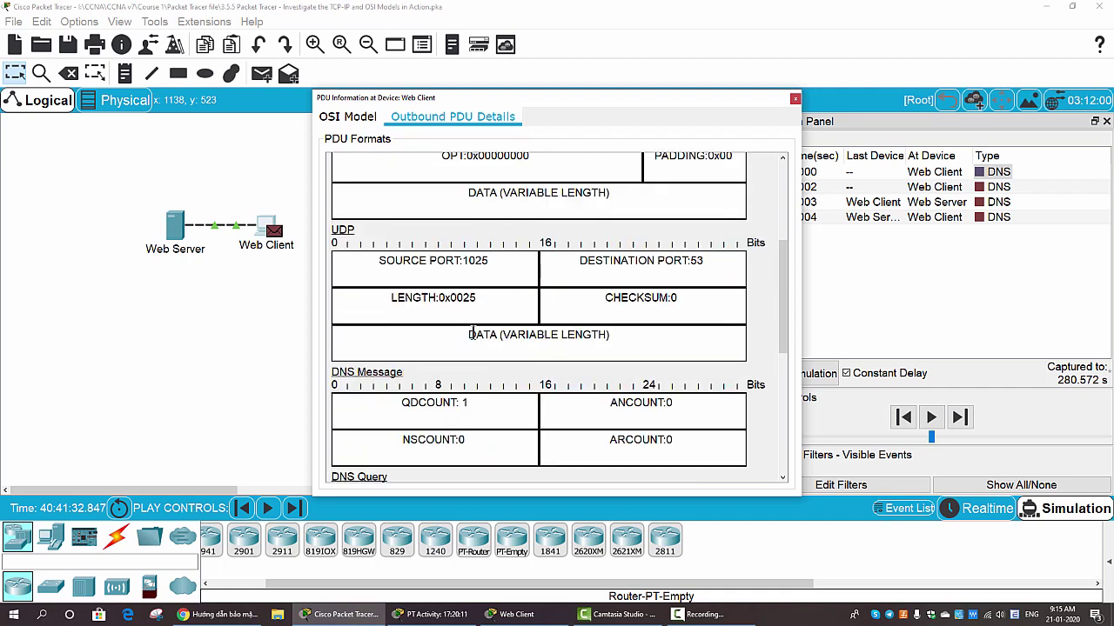
{"action": "left_click", "coordinate": [980, 188]}
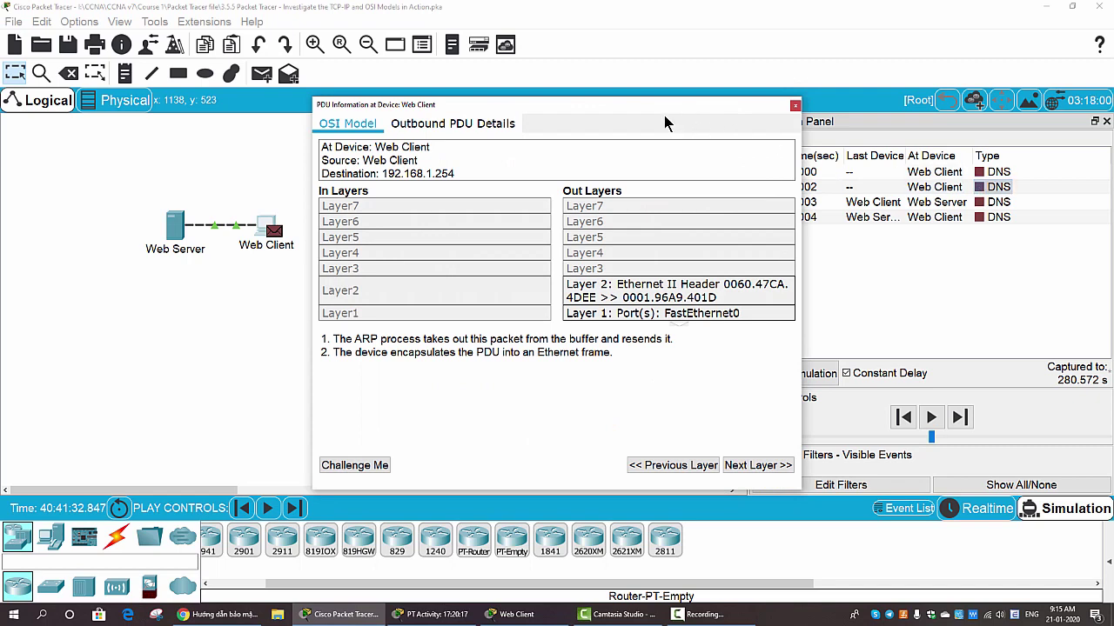
{"action": "left_click", "coordinate": [472, 125]}
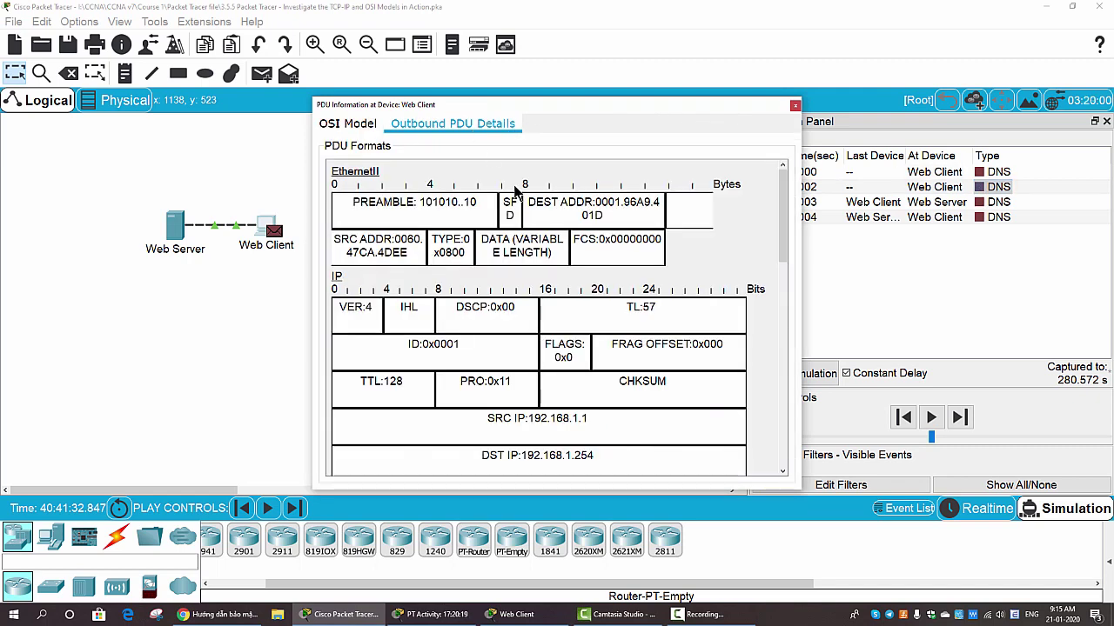
{"action": "scroll", "coordinate": [640, 304], "scroll_direction": "down", "scroll_amount": 5}
{"action": "scroll", "coordinate": [640, 304], "scroll_direction": "down", "scroll_amount": 10}
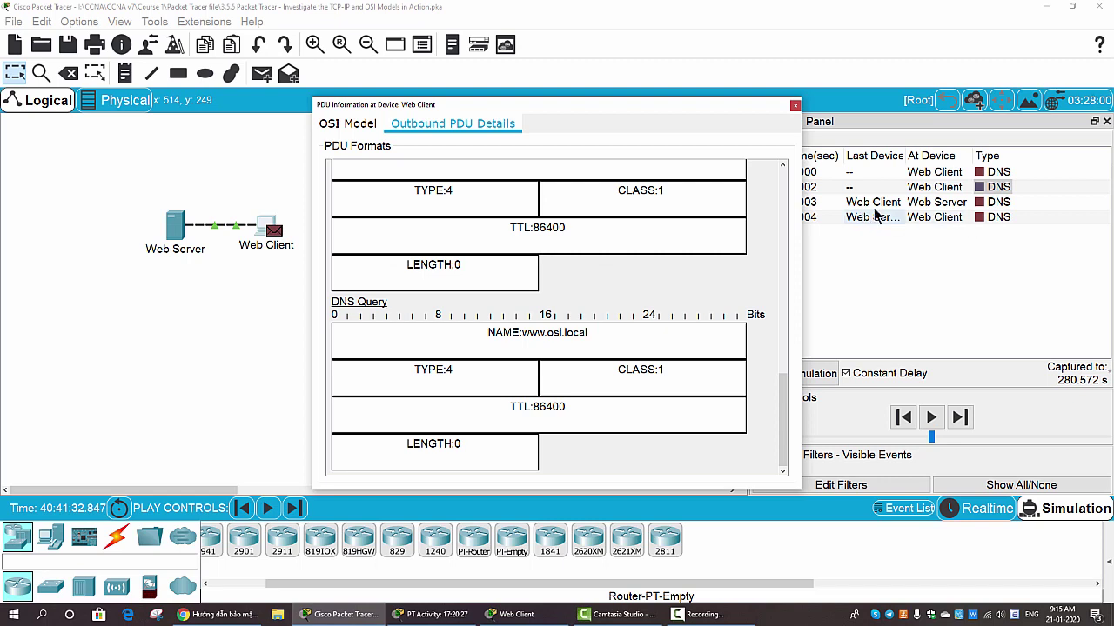
Open the third DNS event, captured at the Web Server, and examine its inbound and outbound PDU details
{"action": "left_click", "coordinate": [983, 209]}
{"action": "left_click", "coordinate": [980, 204]}
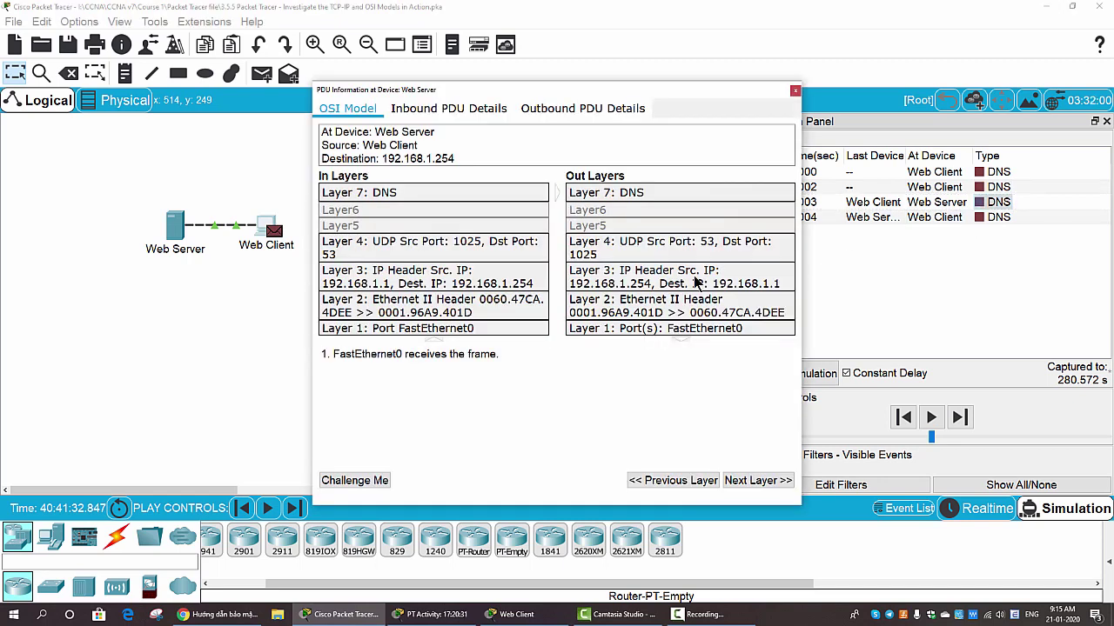
{"action": "left_click", "coordinate": [470, 118]}
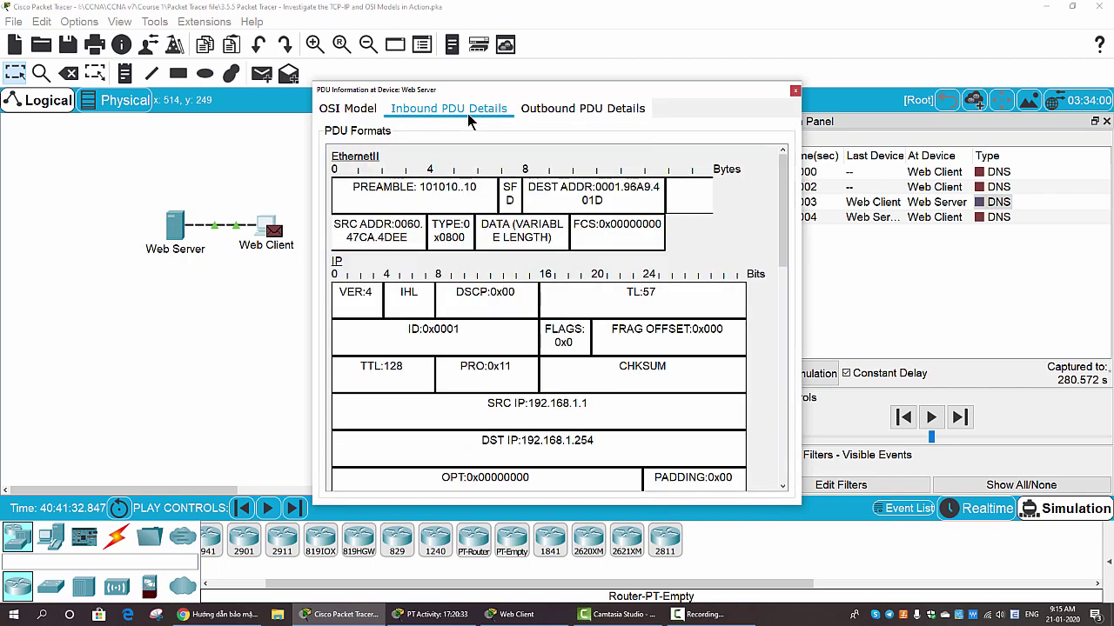
{"action": "left_click_drag", "start_coordinate": [783, 207], "coordinate": [779, 474]}
{"action": "left_click", "coordinate": [578, 108]}
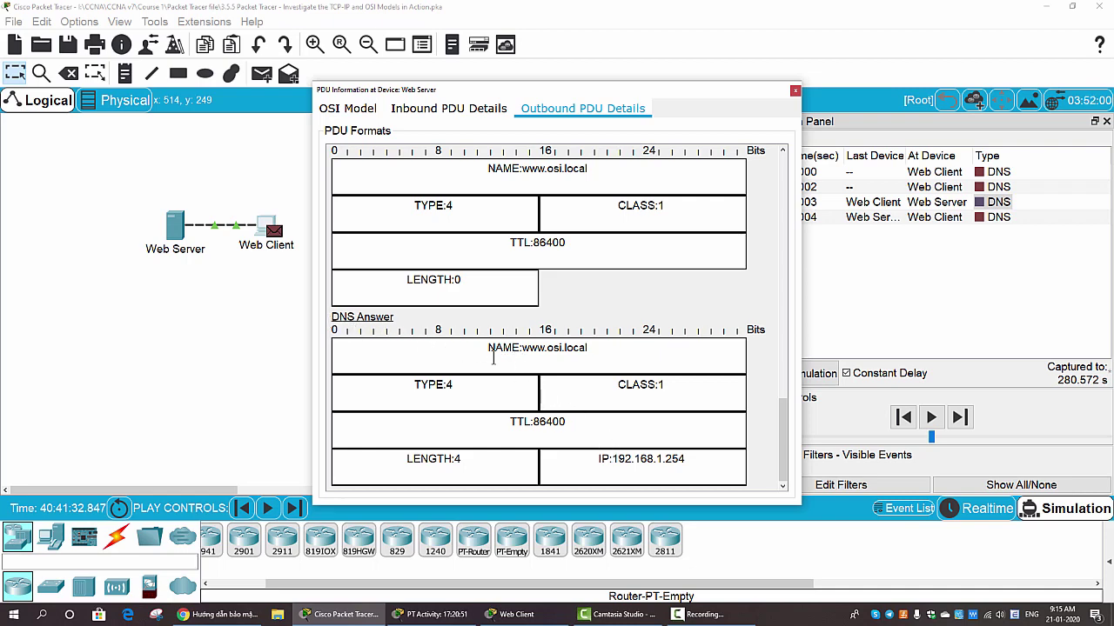
Compare the Web Server's outbound headers with the NAME and IP fields of the DNS Answer section
{"action": "scroll", "coordinate": [393, 205], "scroll_direction": "up", "scroll_amount": 10}
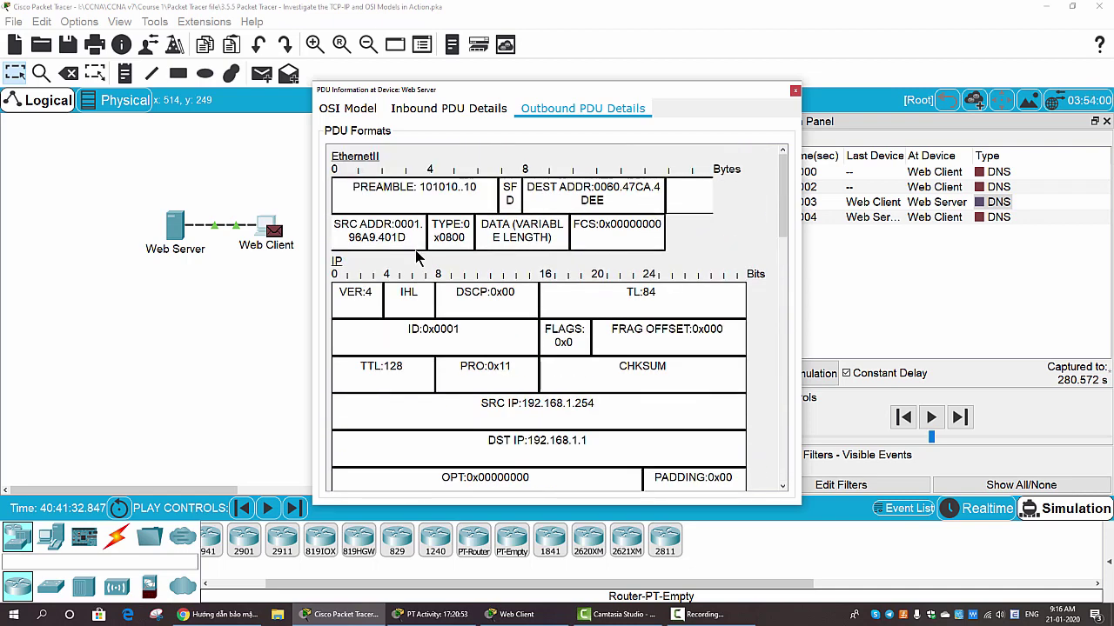
{"action": "left_click_drag", "start_coordinate": [786, 222], "coordinate": [783, 480]}
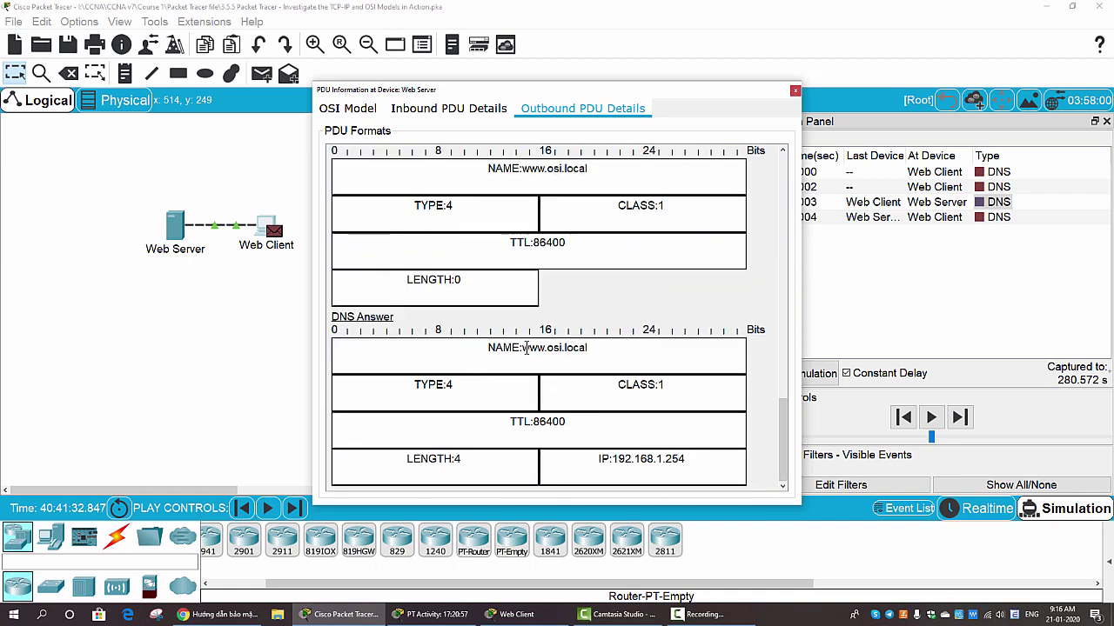
{"action": "left_click_drag", "start_coordinate": [523, 347], "coordinate": [599, 348]}
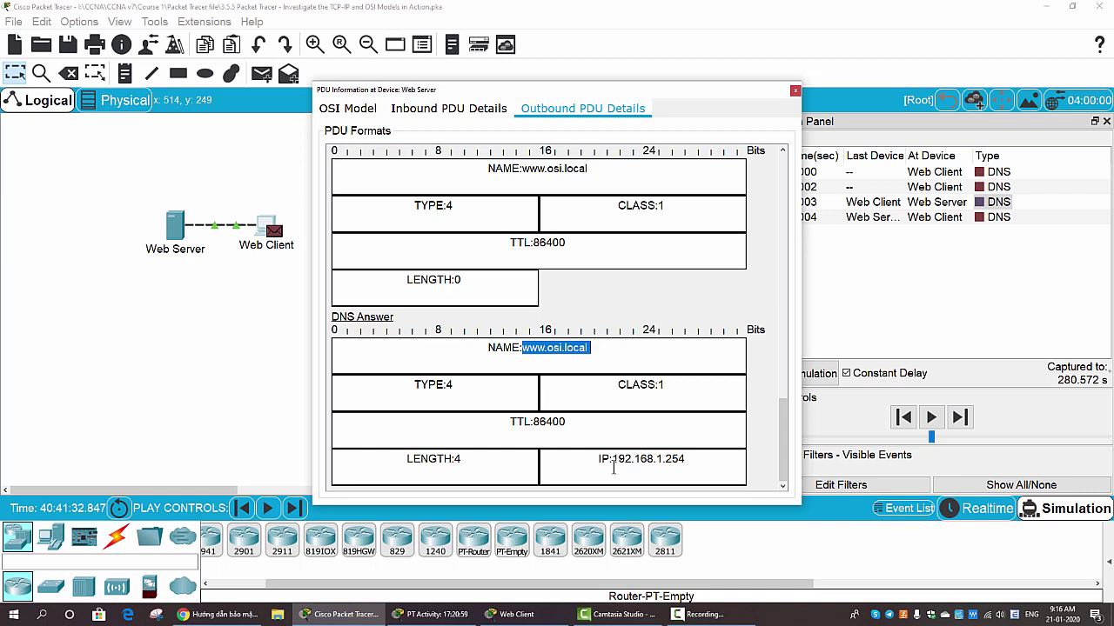
{"action": "left_click_drag", "start_coordinate": [597, 458], "coordinate": [708, 459]}
{"action": "left_click", "coordinate": [684, 461]}
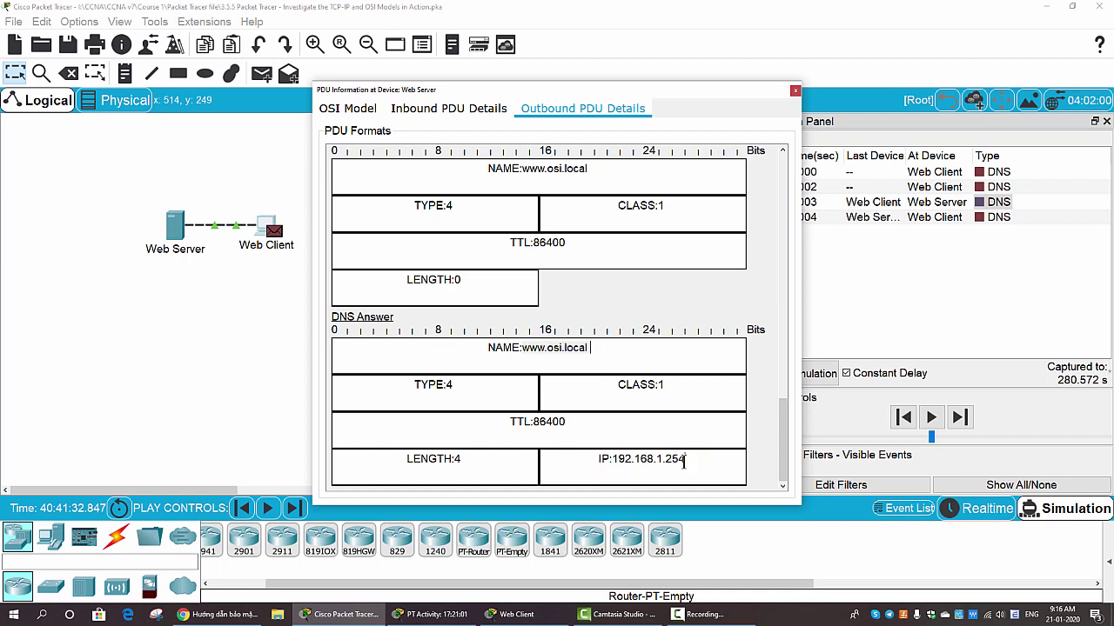
{"action": "left_click_drag", "start_coordinate": [599, 458], "coordinate": [698, 461]}
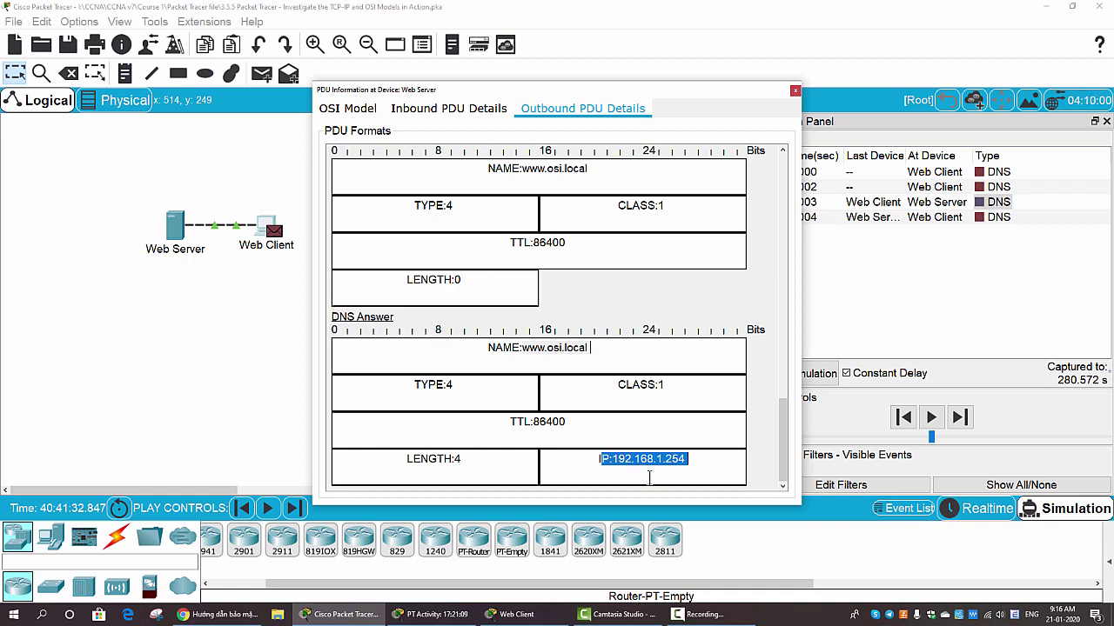
{"action": "left_click_drag", "start_coordinate": [689, 458], "coordinate": [593, 451]}
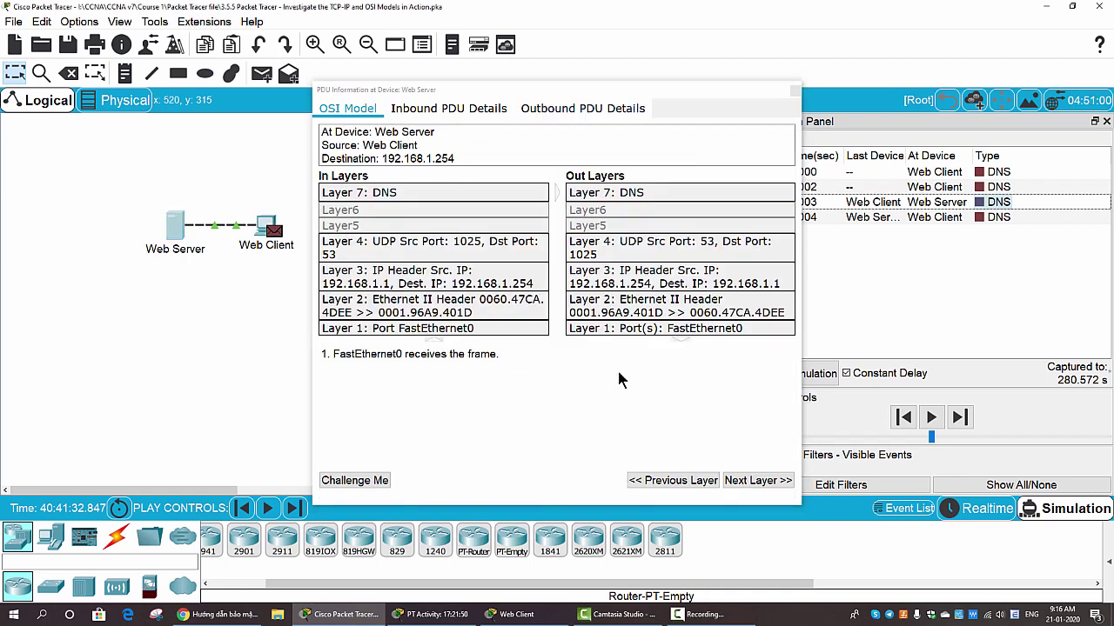
{"action": "left_click", "coordinate": [102, 197]}
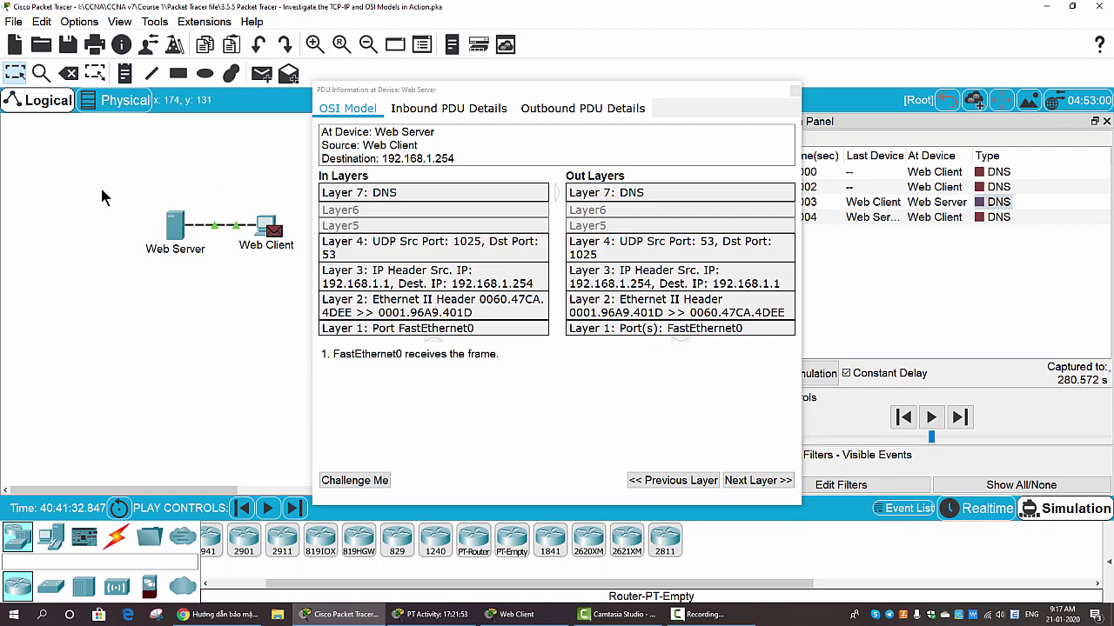
{"action": "left_click", "coordinate": [174, 233]}
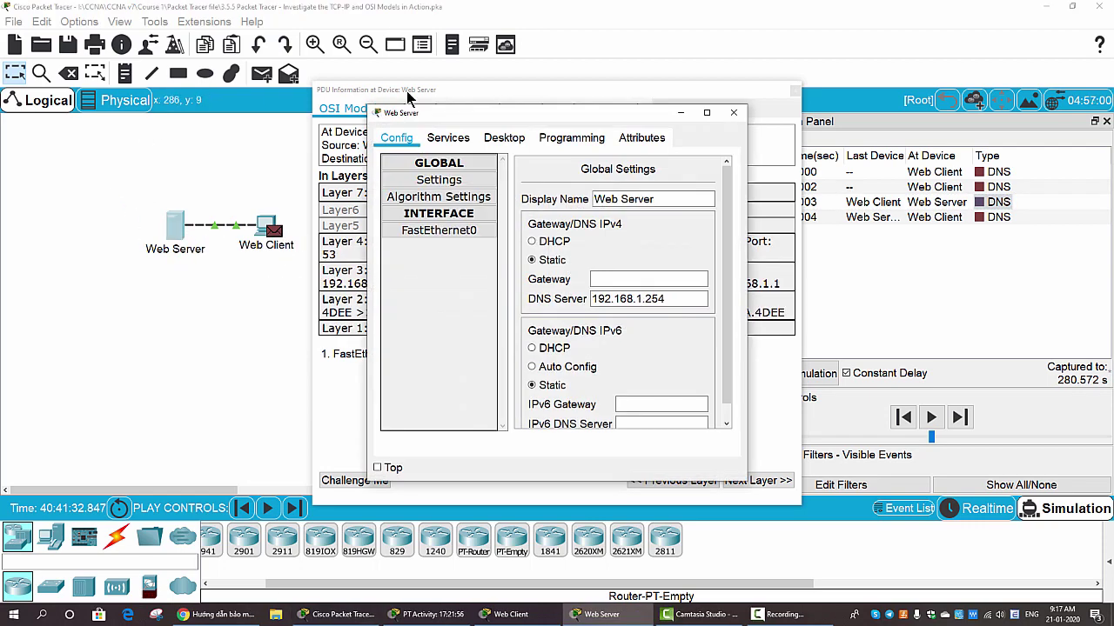
{"action": "left_click", "coordinate": [449, 141]}
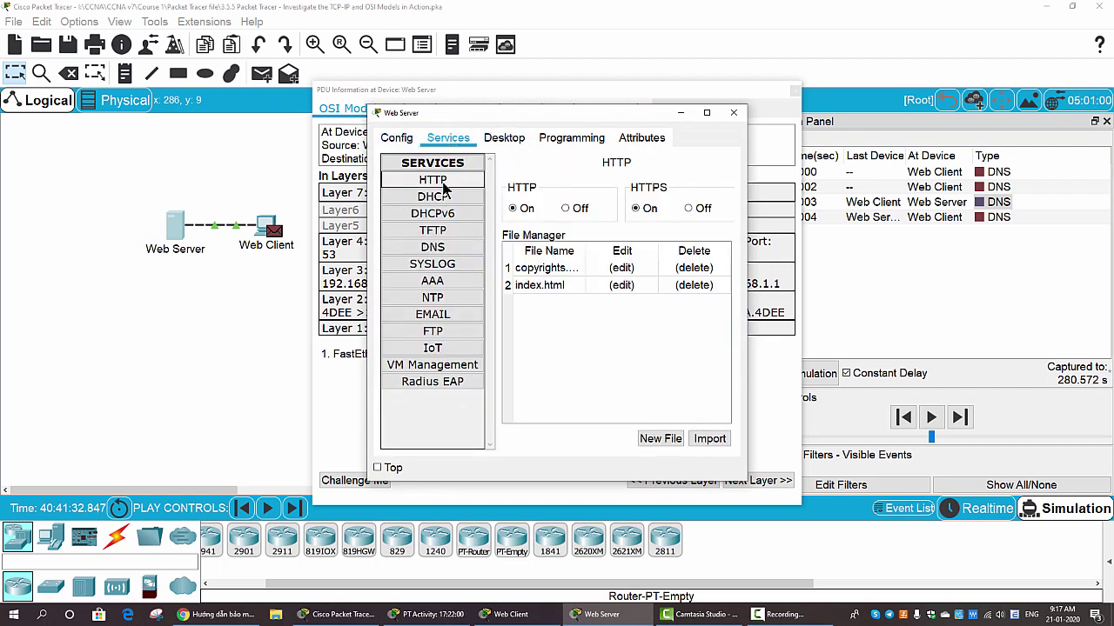
{"action": "left_click", "coordinate": [444, 247]}
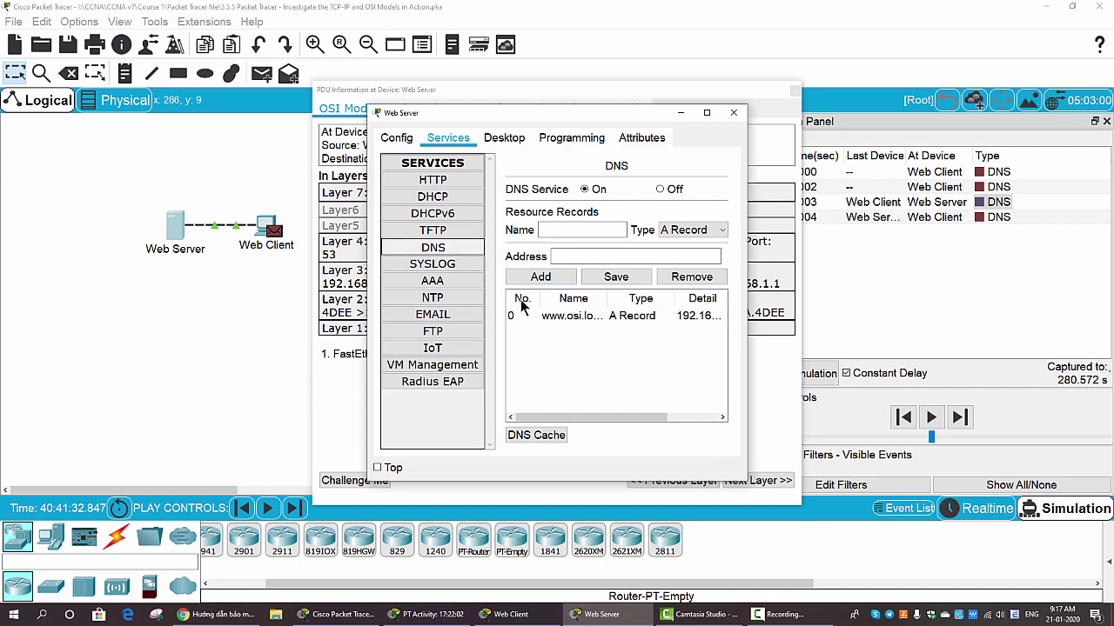
{"action": "left_click_drag", "start_coordinate": [601, 300], "coordinate": [636, 300]}
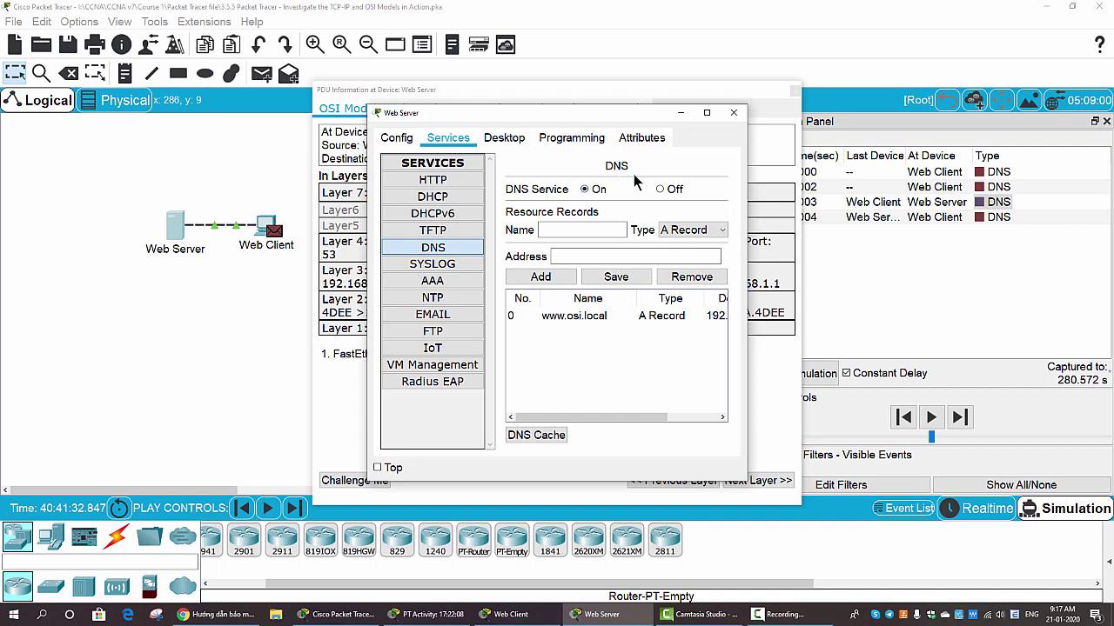
{"action": "left_click", "coordinate": [566, 317]}
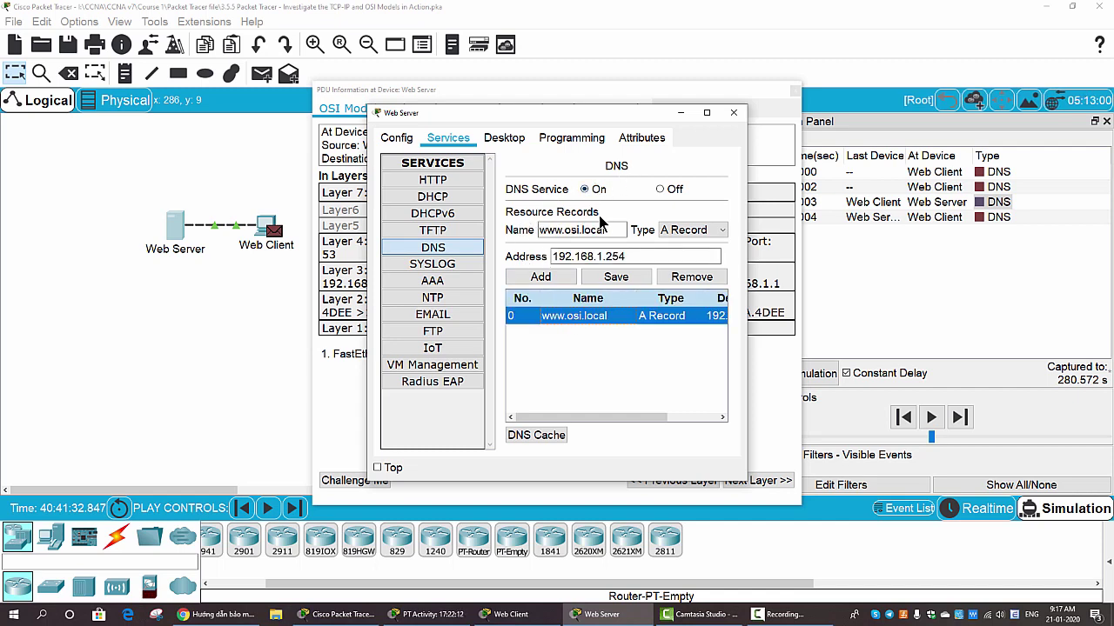
{"action": "left_click_drag", "start_coordinate": [548, 416], "coordinate": [574, 416]}
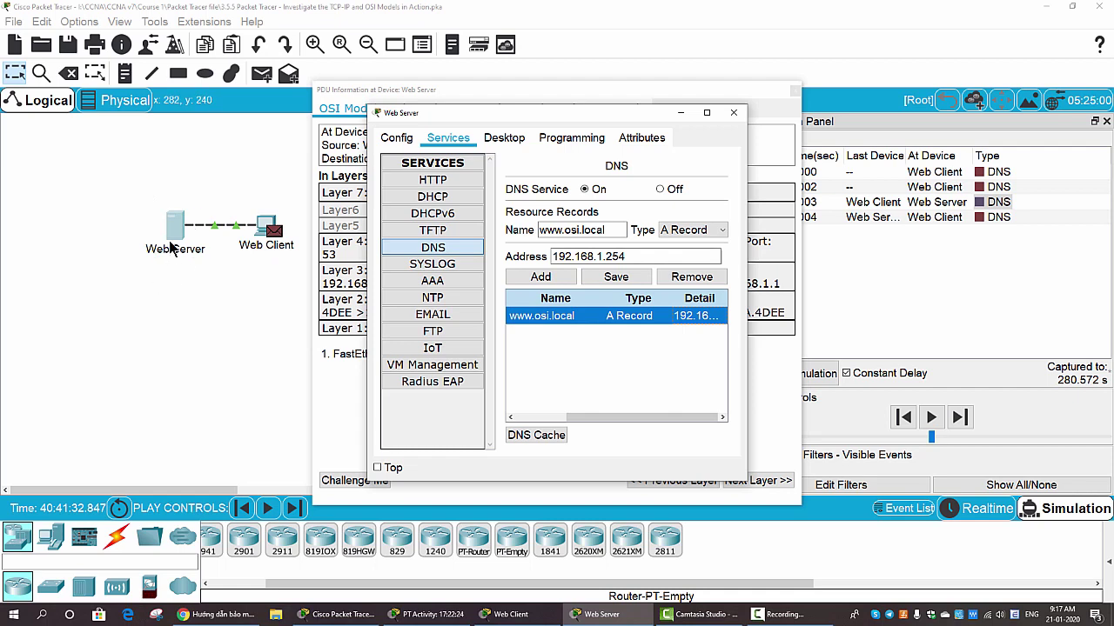
{"action": "left_click", "coordinate": [736, 116]}
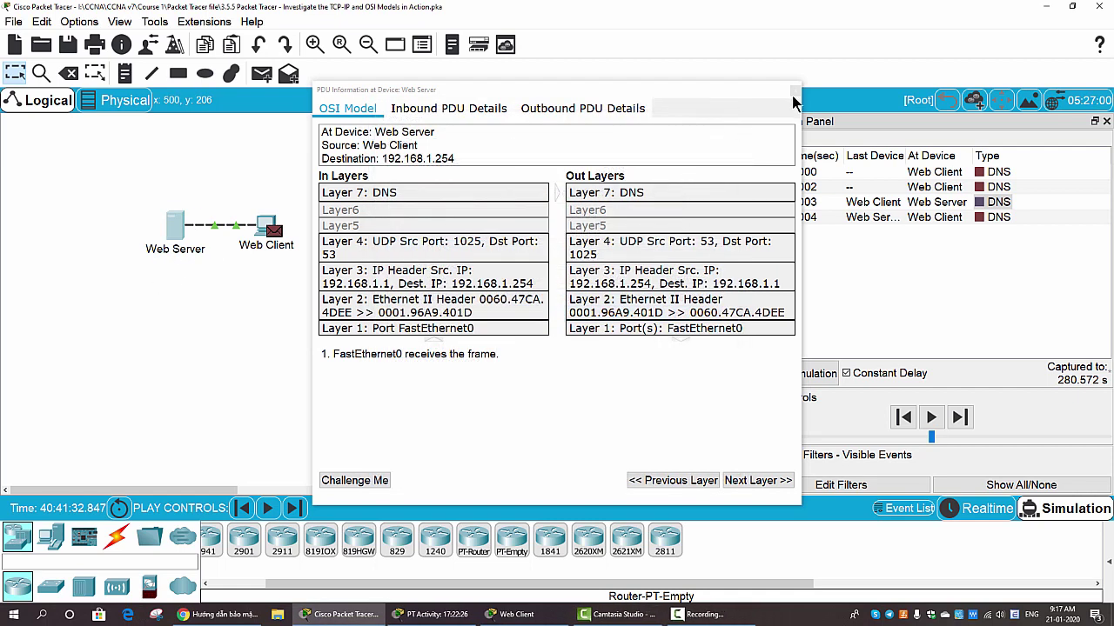
Open the last DNS event and examine the Web Client's In Layers 7 and 4
{"action": "left_click", "coordinate": [980, 218]}
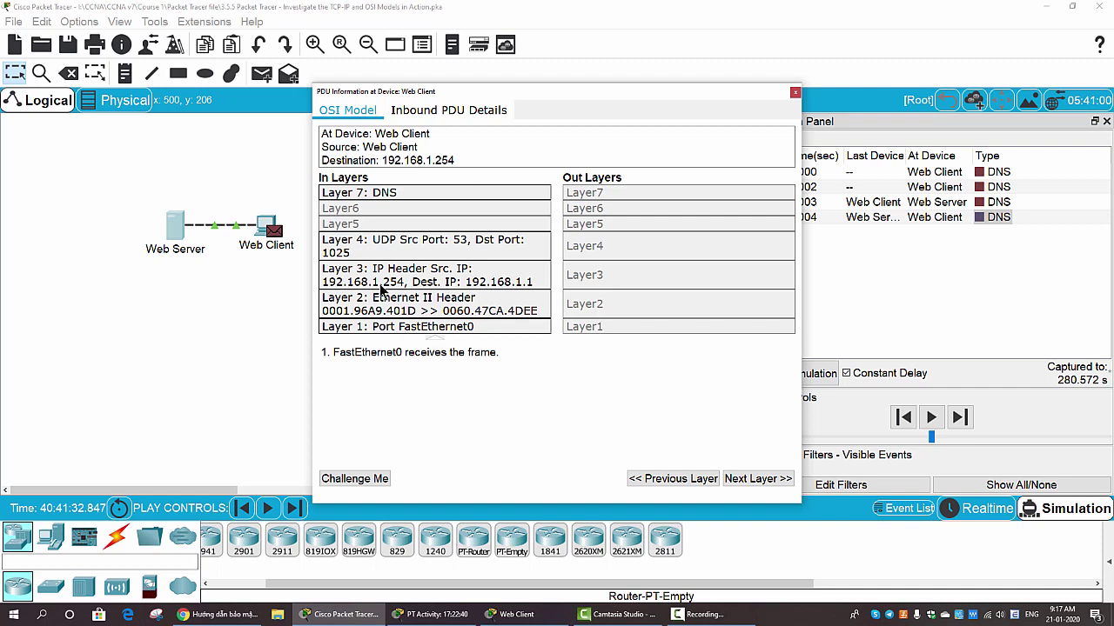
{"action": "left_click", "coordinate": [389, 197]}
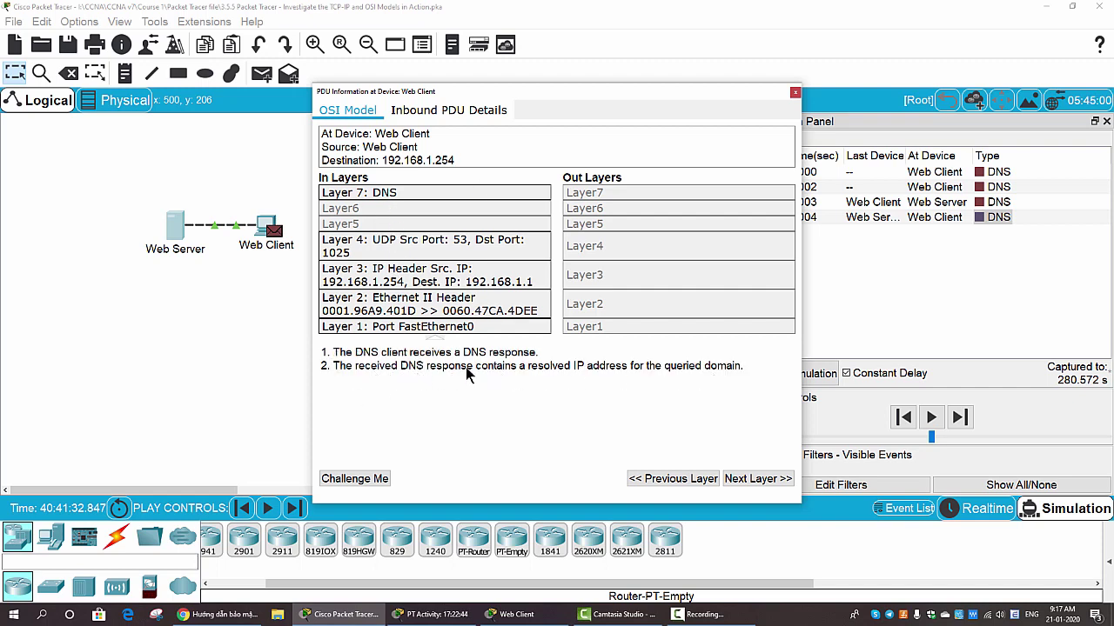
{"action": "left_click", "coordinate": [419, 252]}
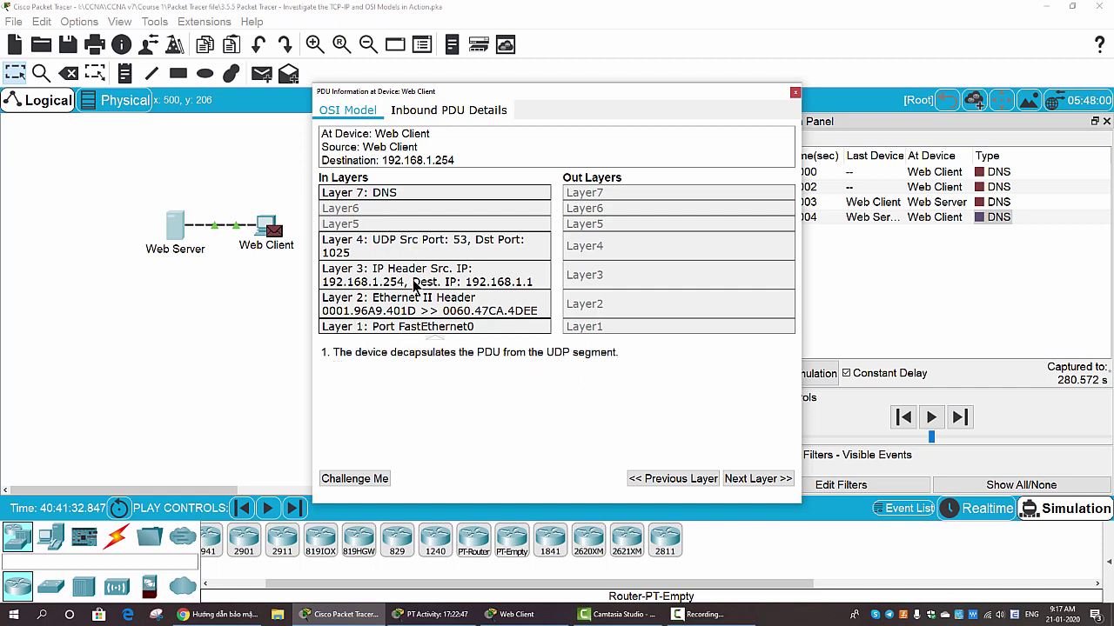
{"action": "left_click", "coordinate": [446, 195]}
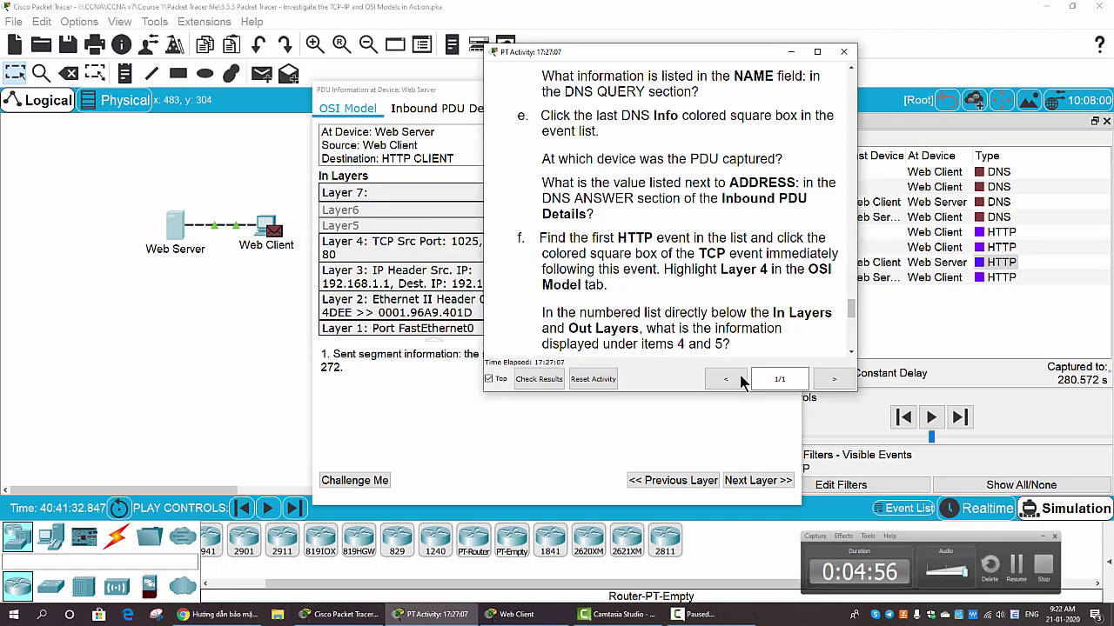
Read the remaining activity instructions on the DNS and TCP events, through to the Challenge Questions on server ports
{"action": "scroll", "coordinate": [653, 241], "scroll_direction": "up", "scroll_amount": 3}
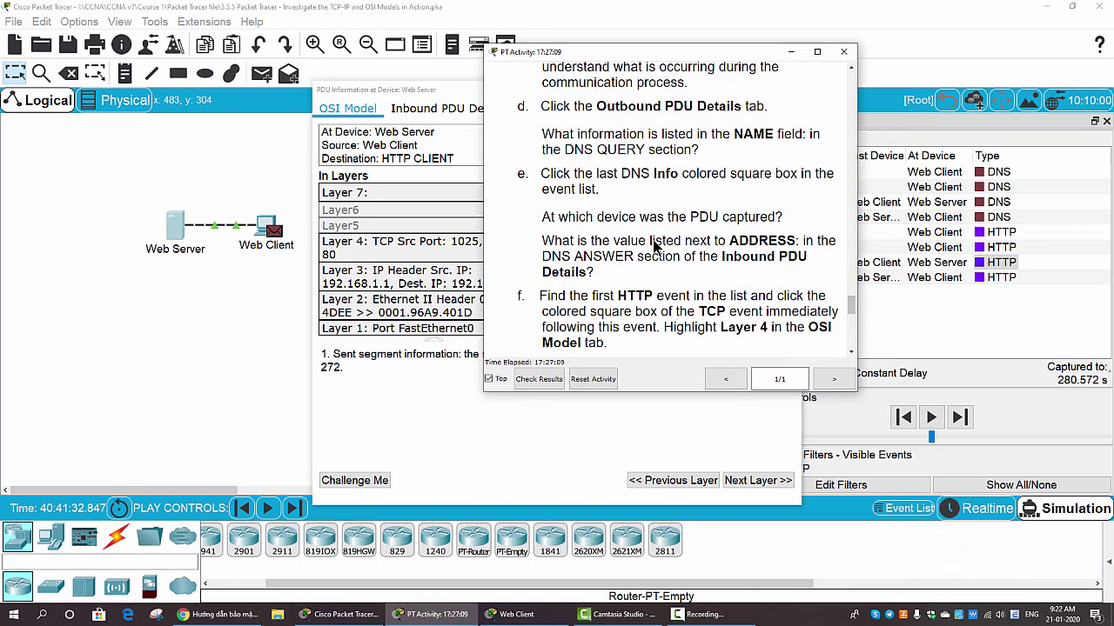
{"action": "scroll", "coordinate": [653, 241], "scroll_direction": "down", "scroll_amount": 10}
{"action": "scroll", "coordinate": [652, 241], "scroll_direction": "down", "scroll_amount": 2}
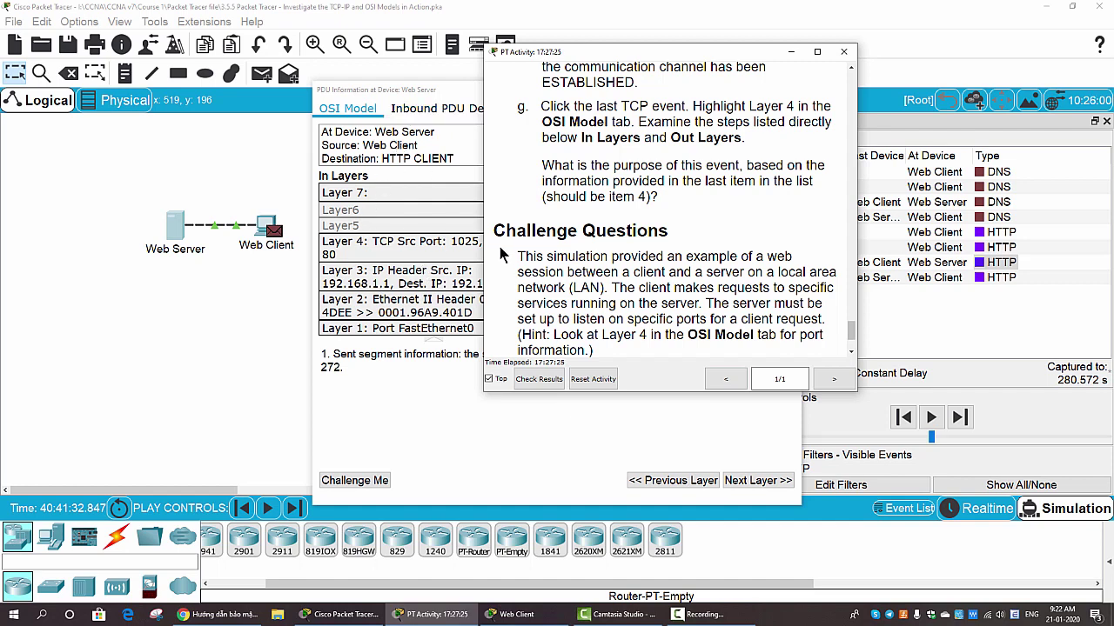
{"action": "left_click_drag", "start_coordinate": [494, 231], "coordinate": [678, 237]}
{"action": "scroll", "coordinate": [696, 266], "scroll_direction": "down", "scroll_amount": 3}
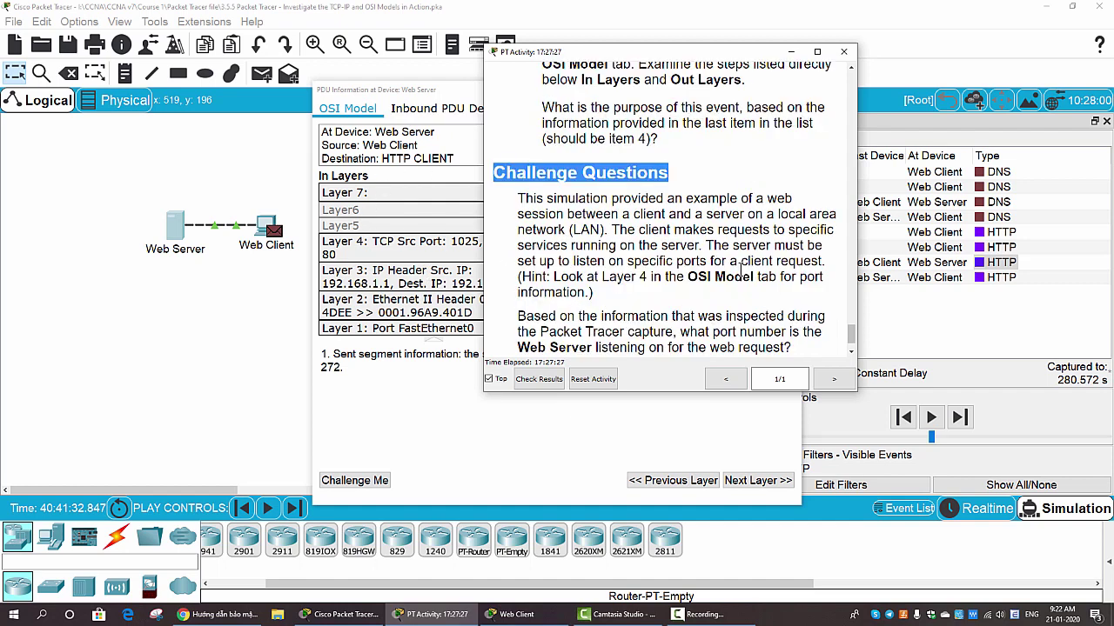